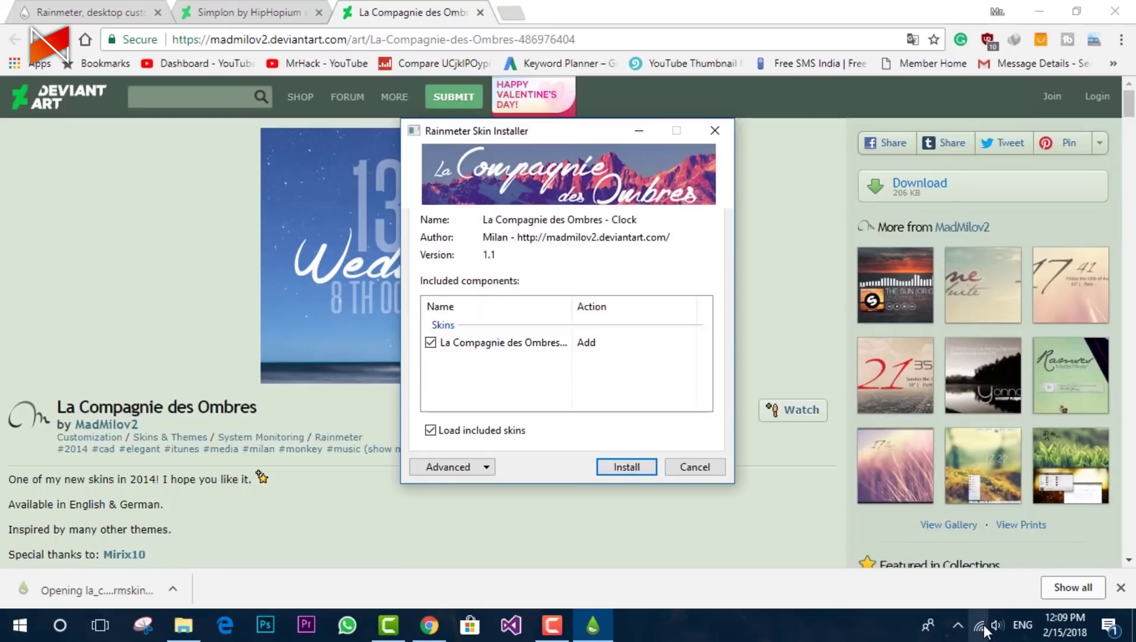
Turn off Wi-Fi and install the La Compagnie des Ombres - Clock skin with its included skins loaded.
{"action": "left_click", "coordinate": [865, 592]}
{"action": "left_click", "coordinate": [868, 638]}
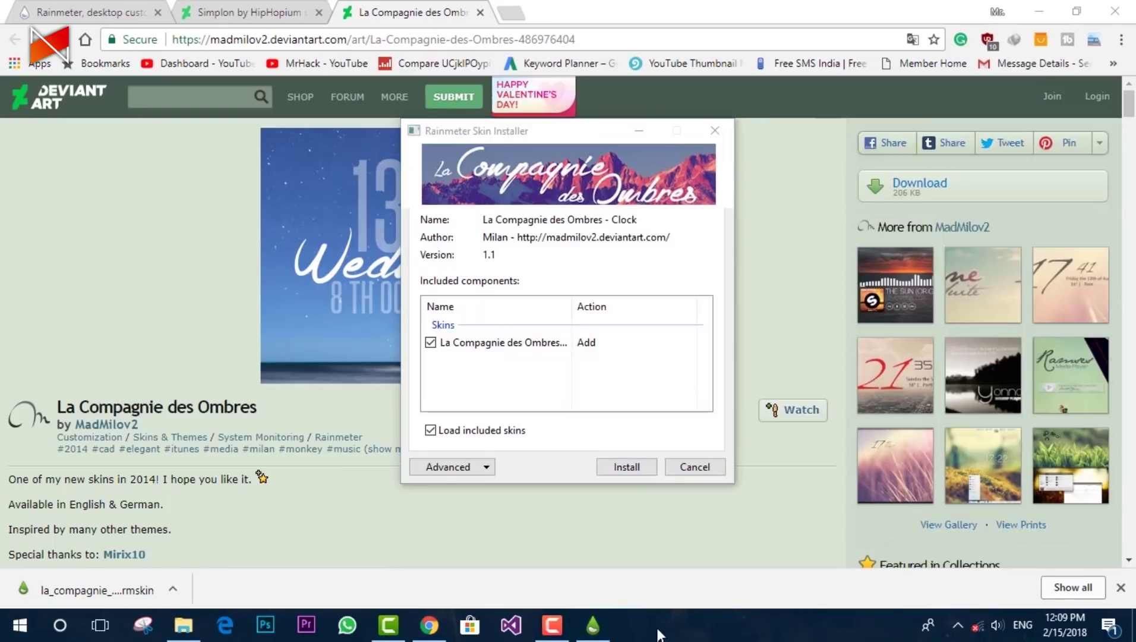
{"action": "left_click", "coordinate": [625, 467]}
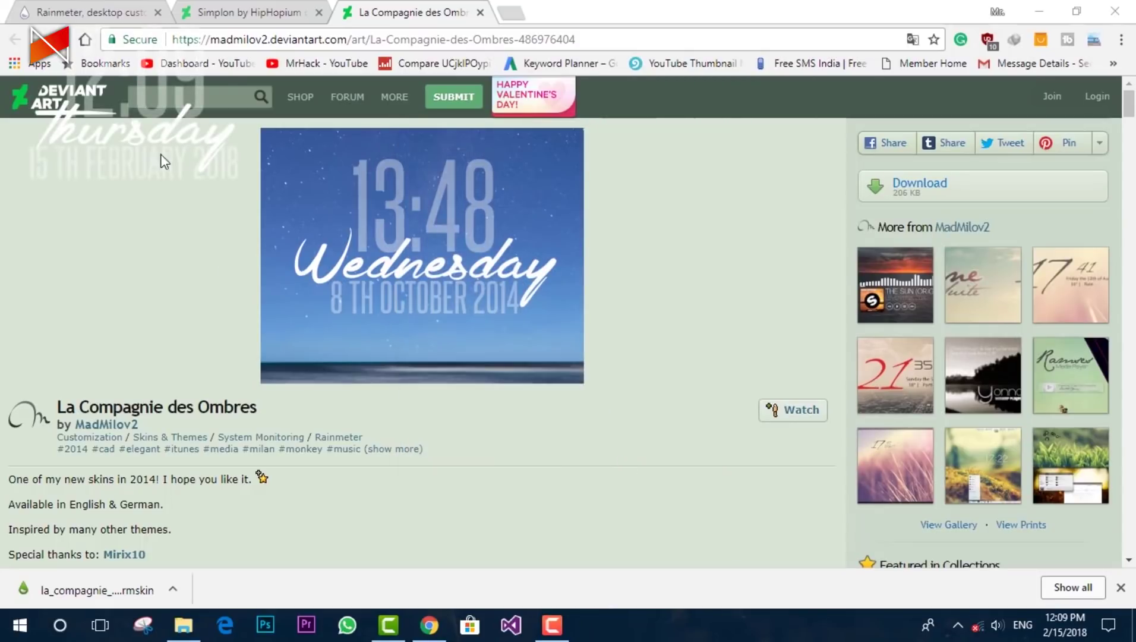
Minimize the browser and reposition the La Compagnie des Ombres clock over the dark hillside at the wallpaper's lower left.
{"action": "left_click", "coordinate": [1039, 11]}
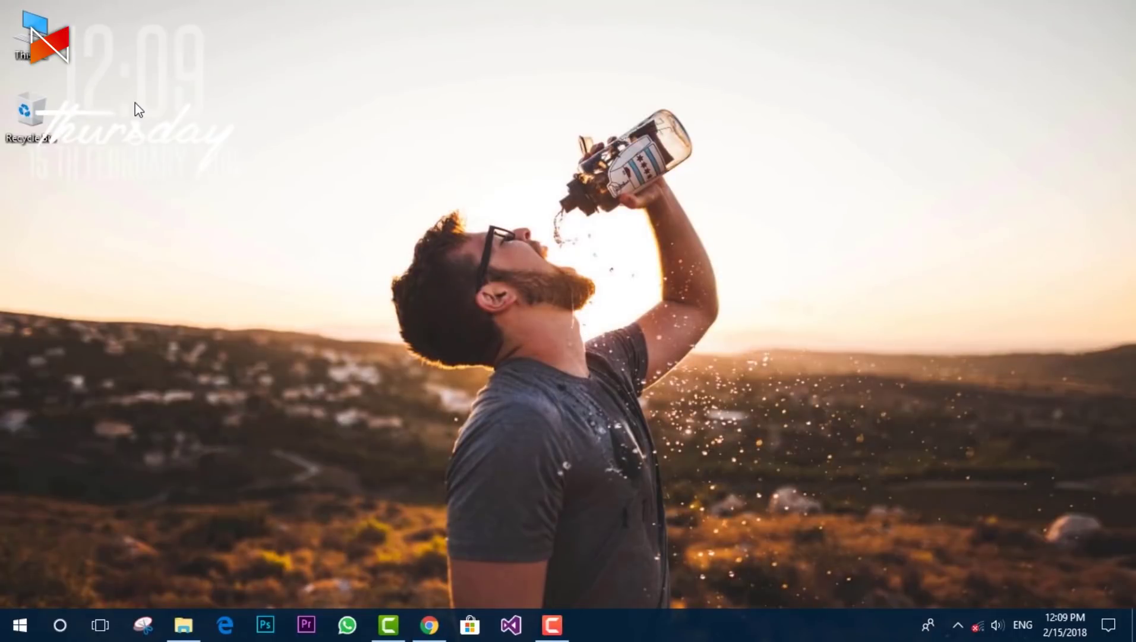
{"action": "left_click_drag", "start_coordinate": [189, 139], "coordinate": [612, 142]}
{"action": "left_click_drag", "start_coordinate": [645, 203], "coordinate": [185, 495]}
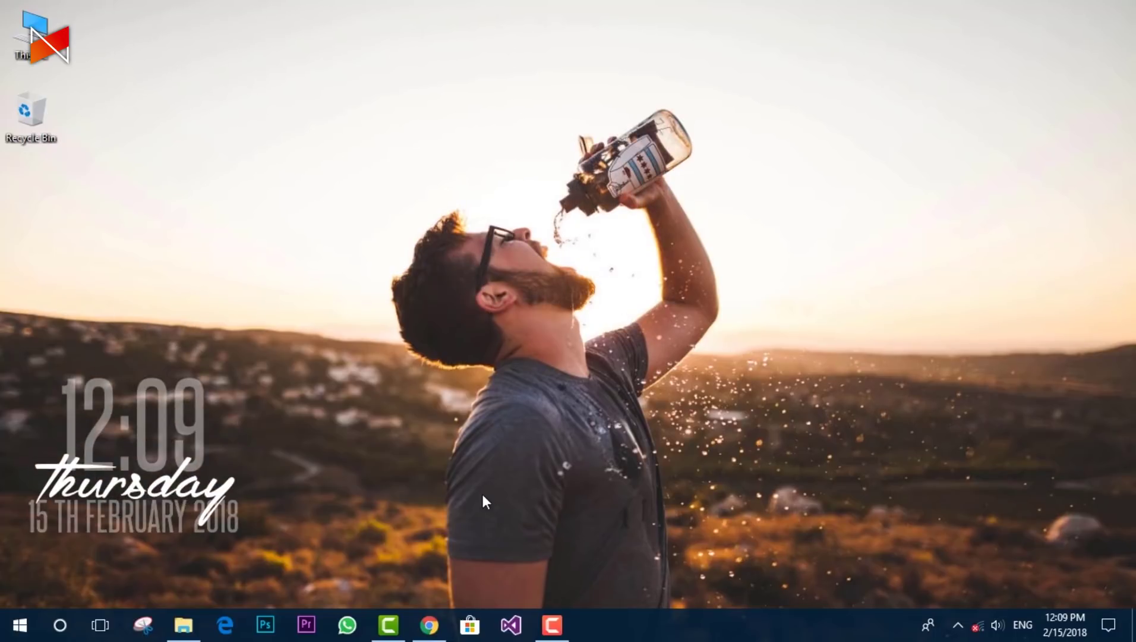
{"action": "left_click_drag", "start_coordinate": [113, 469], "coordinate": [870, 462]}
{"action": "left_click_drag", "start_coordinate": [952, 483], "coordinate": [199, 489]}
Switch to Chrome, turn Wi-Fi back on, and download the Simplon skin from its DeviantArt page.
{"action": "left_click", "coordinate": [428, 624]}
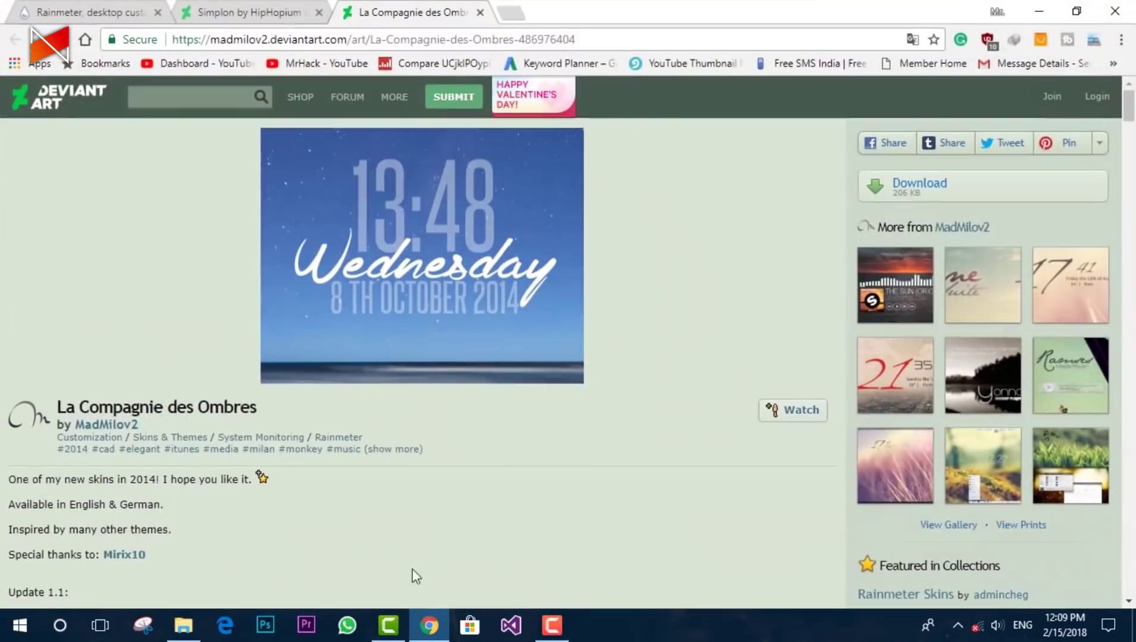
{"action": "left_click", "coordinate": [257, 13]}
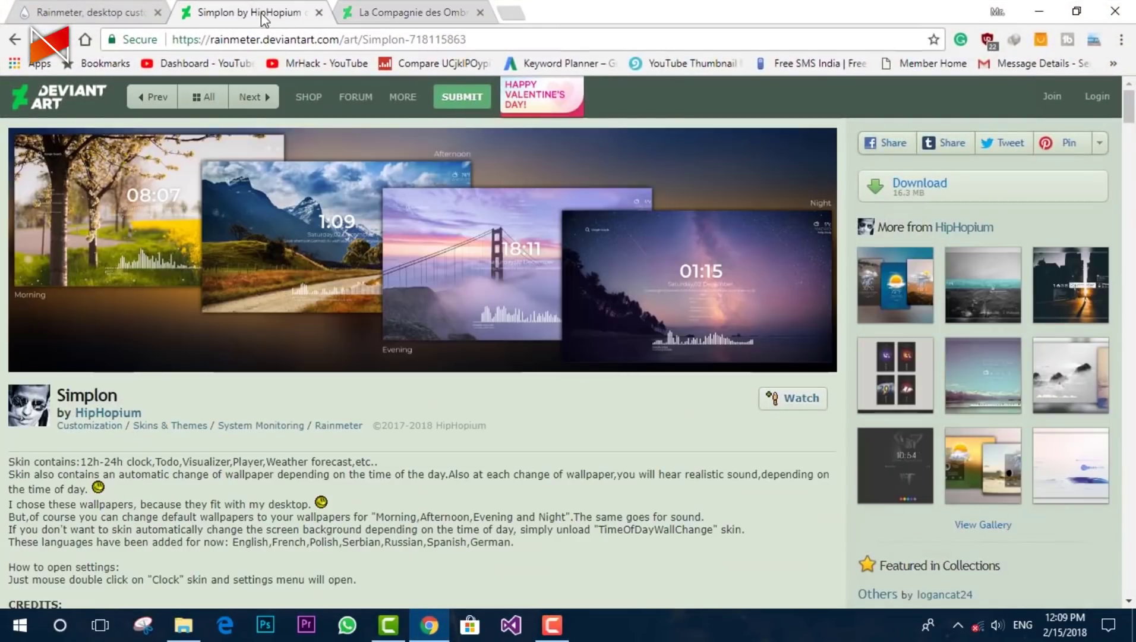
{"action": "left_click", "coordinate": [978, 625]}
{"action": "left_click", "coordinate": [853, 557]}
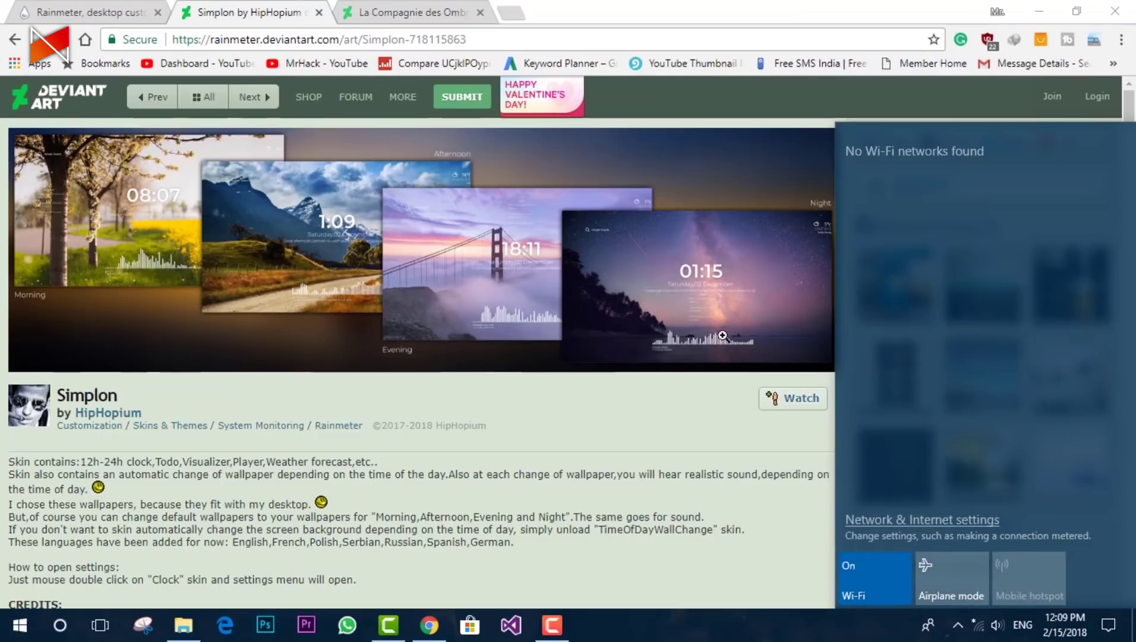
{"action": "left_click", "coordinate": [622, 419]}
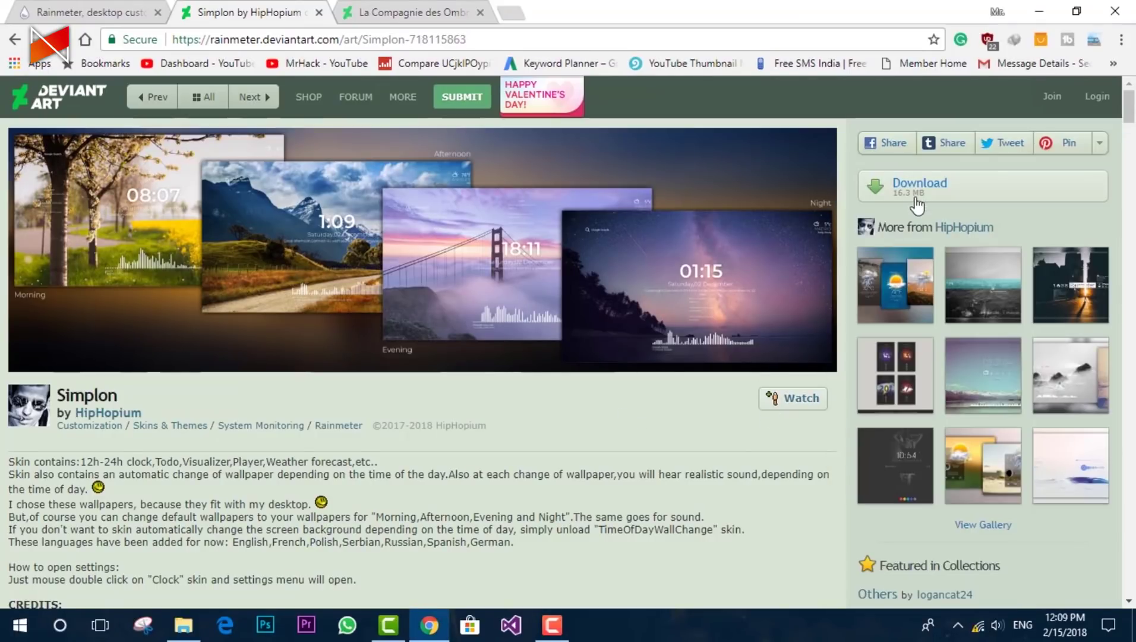
{"action": "left_click", "coordinate": [914, 189]}
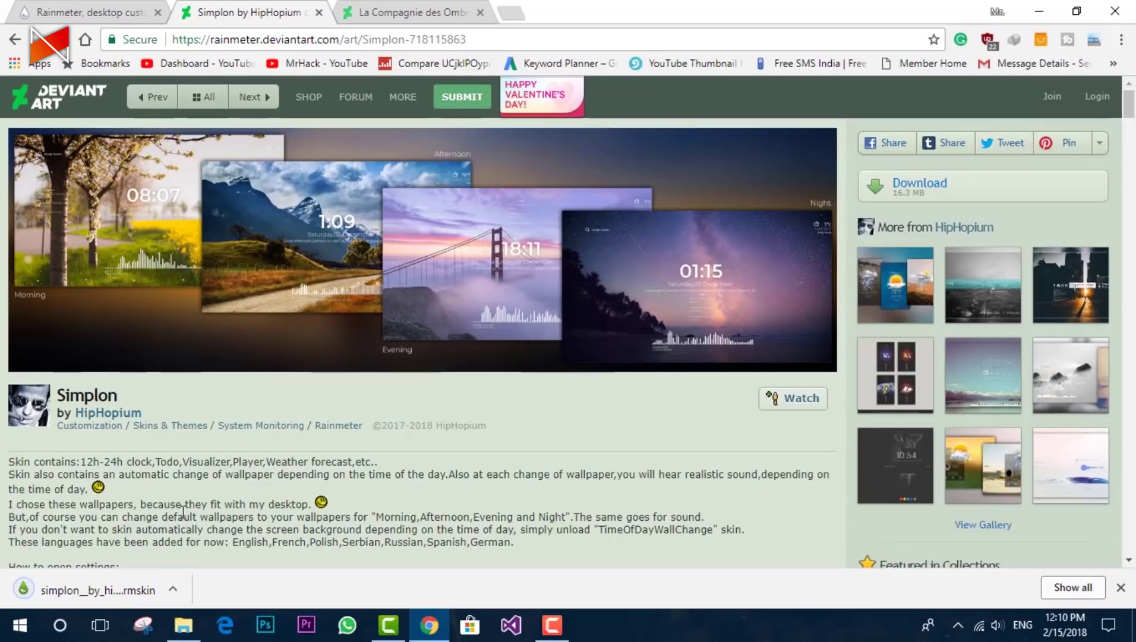
Turn off Wi-Fi, open the downloaded Simplon skin package, and install it with the included layout applied.
{"action": "left_click", "coordinate": [978, 631]}
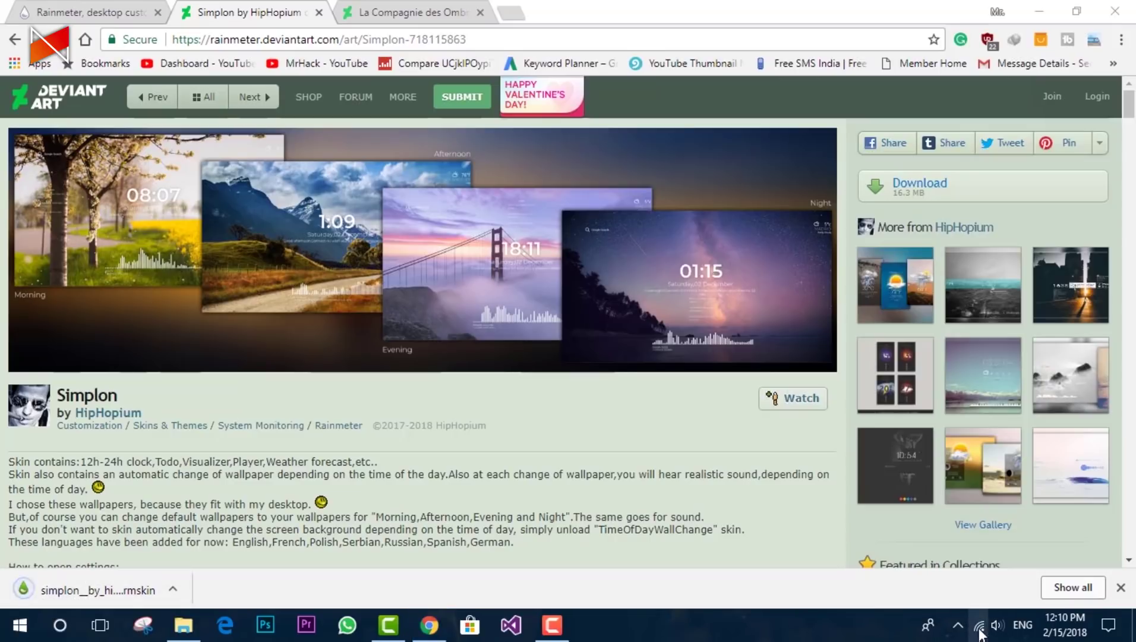
{"action": "left_click", "coordinate": [878, 590]}
{"action": "left_click", "coordinate": [128, 602]}
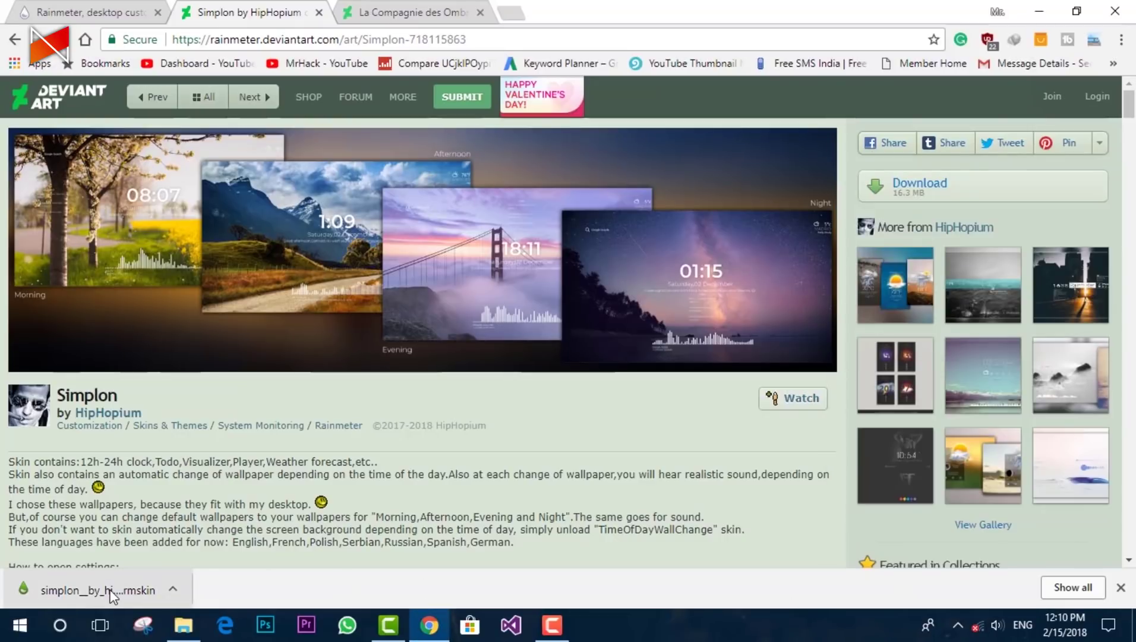
{"action": "scroll", "coordinate": [613, 376], "scroll_direction": "down", "scroll_amount": 2}
{"action": "scroll", "coordinate": [587, 383], "scroll_direction": "up", "scroll_amount": 2}
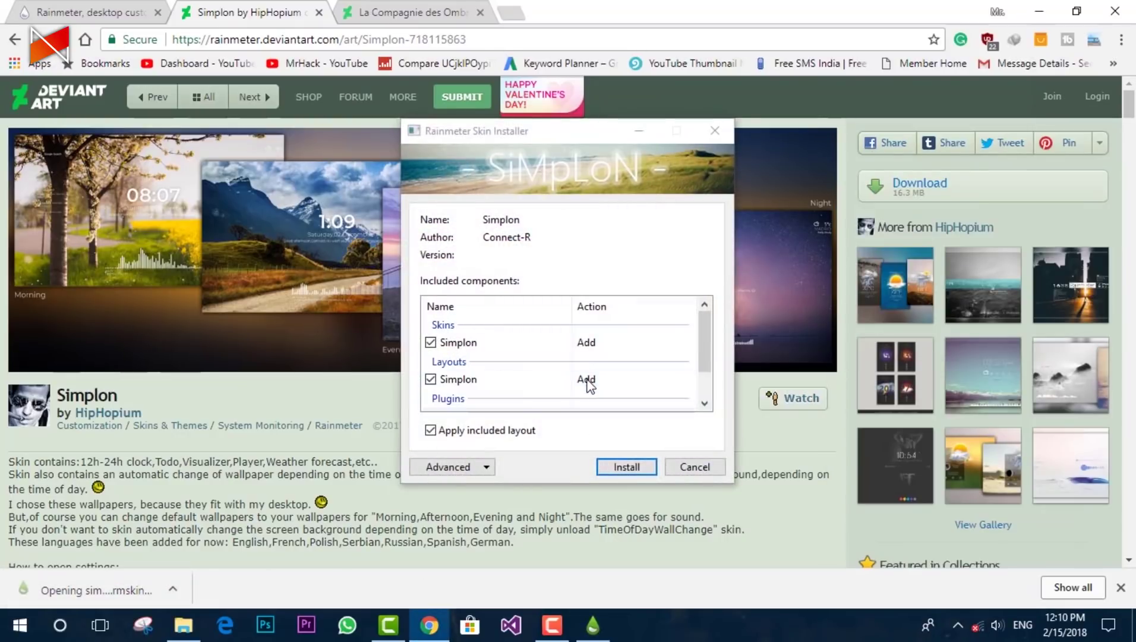
{"action": "left_click", "coordinate": [622, 468]}
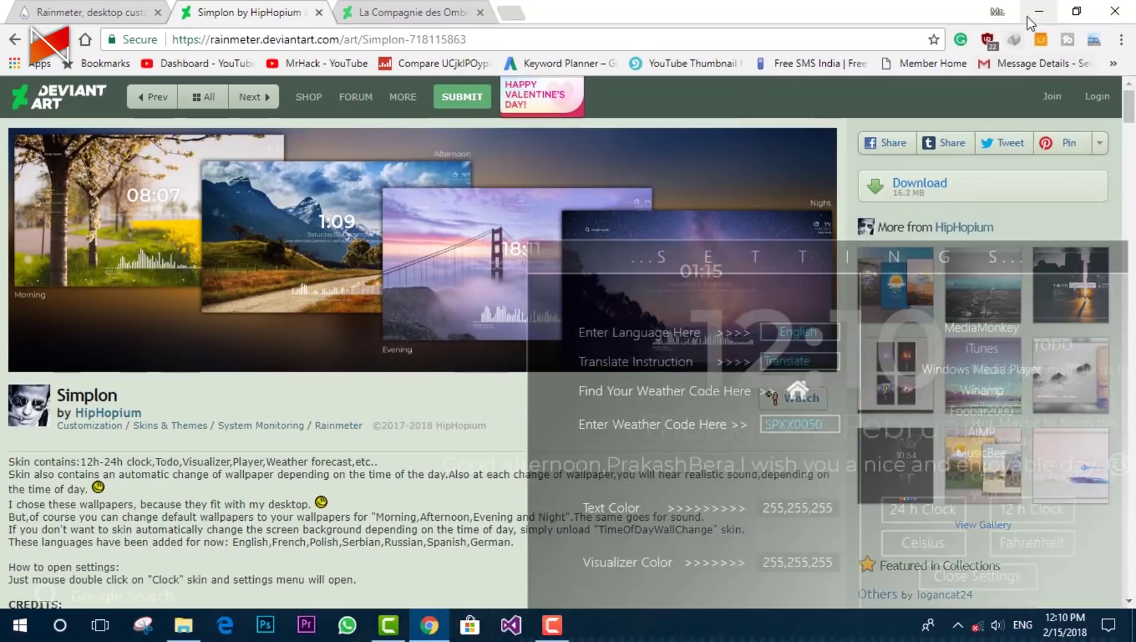
Minimize the browser, move the Simplon settings widget clear of the desktop's edge, and close it.
{"action": "left_click", "coordinate": [1039, 11]}
{"action": "left_click_drag", "start_coordinate": [845, 254], "coordinate": [540, 65]}
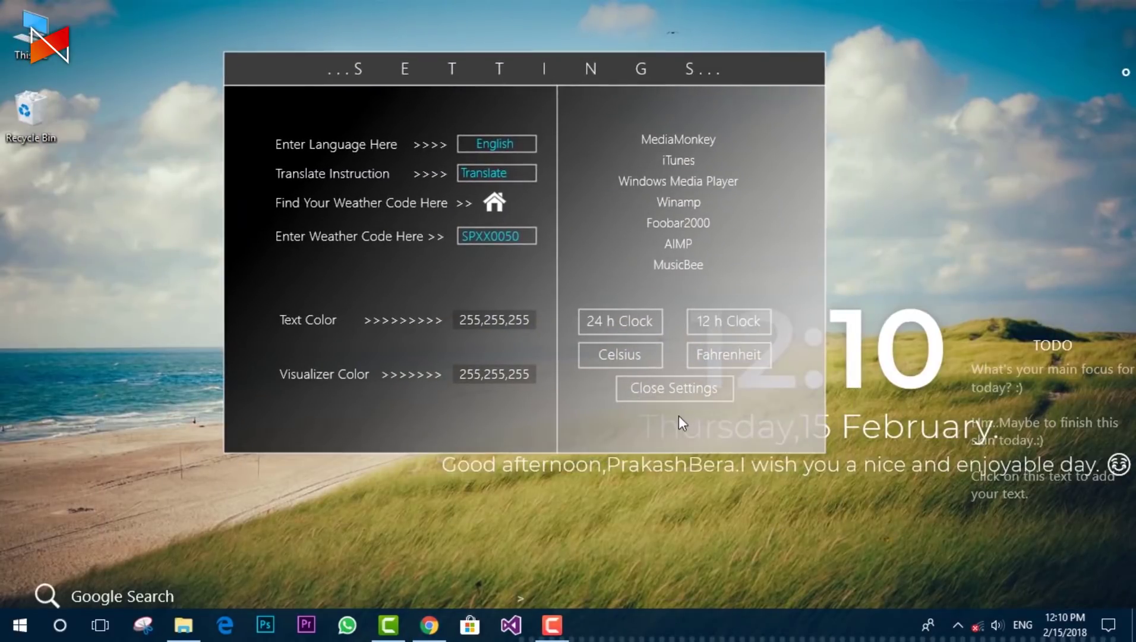
{"action": "left_click", "coordinate": [668, 392]}
Arrange the Simplon widgets with the clock at the top centre, the greeting near the bottom and the TODO list mid-desktop.
{"action": "left_click_drag", "start_coordinate": [824, 344], "coordinate": [579, 117]}
{"action": "left_click_drag", "start_coordinate": [626, 477], "coordinate": [411, 572]}
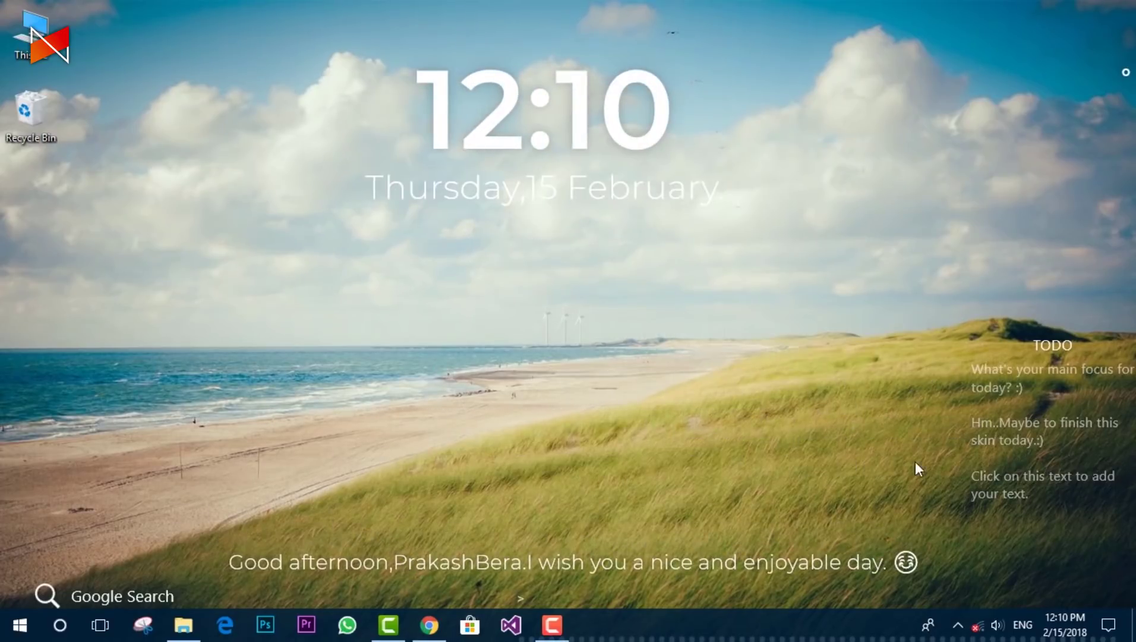
{"action": "left_click_drag", "start_coordinate": [1035, 360], "coordinate": [498, 291]}
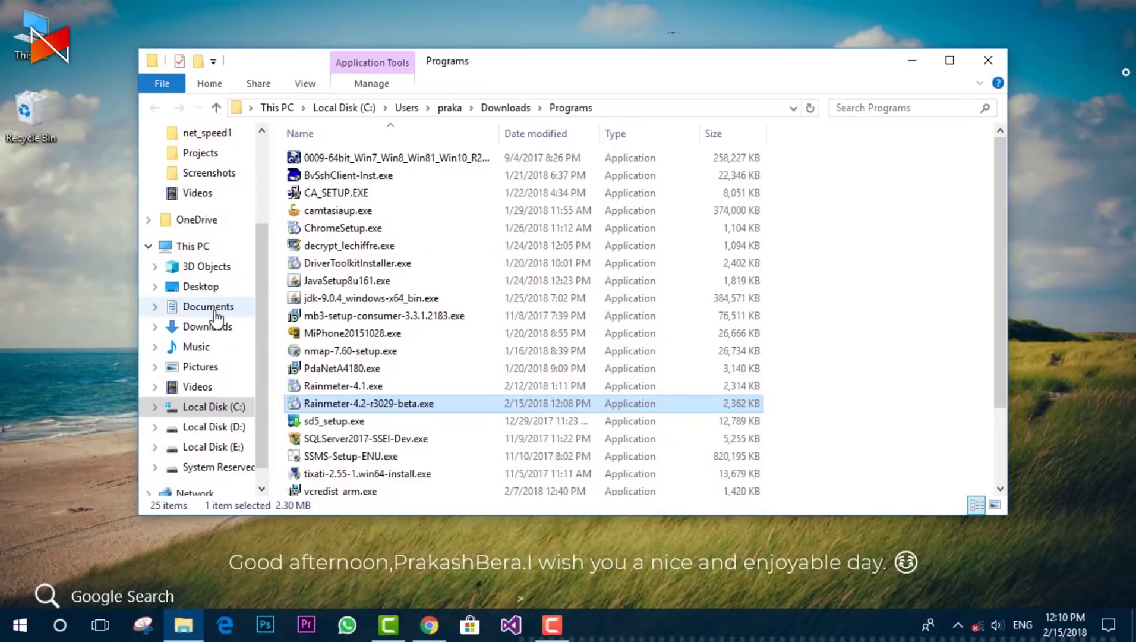
{"action": "left_click", "coordinate": [215, 307]}
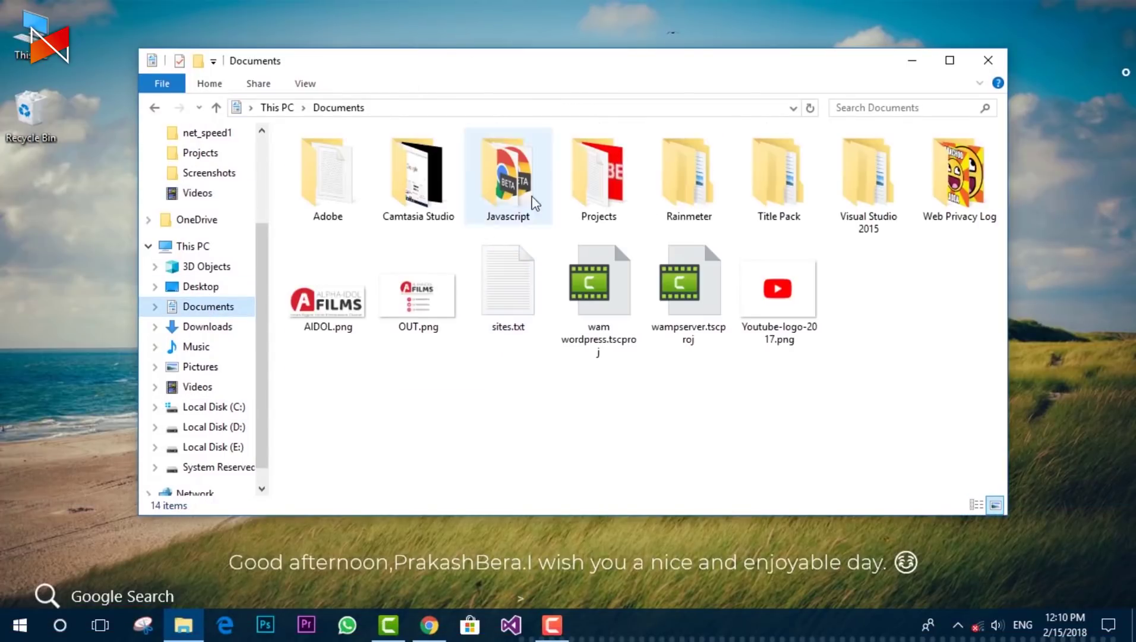
{"action": "double_click", "coordinate": [689, 178]}
{"action": "double_click", "coordinate": [337, 158]}
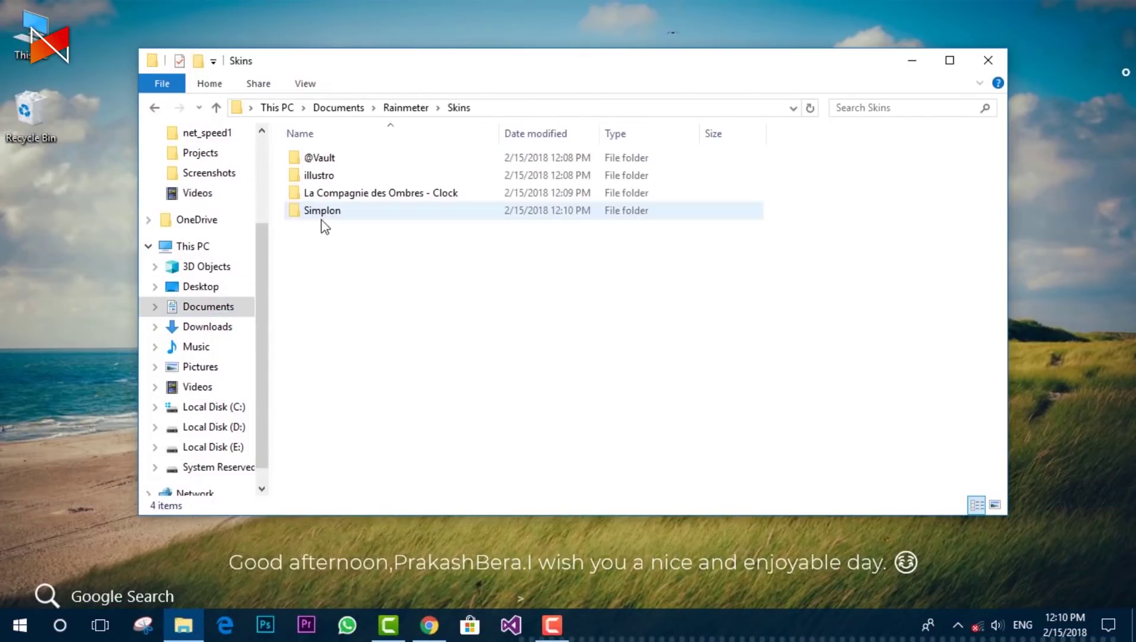
{"action": "double_click", "coordinate": [352, 194]}
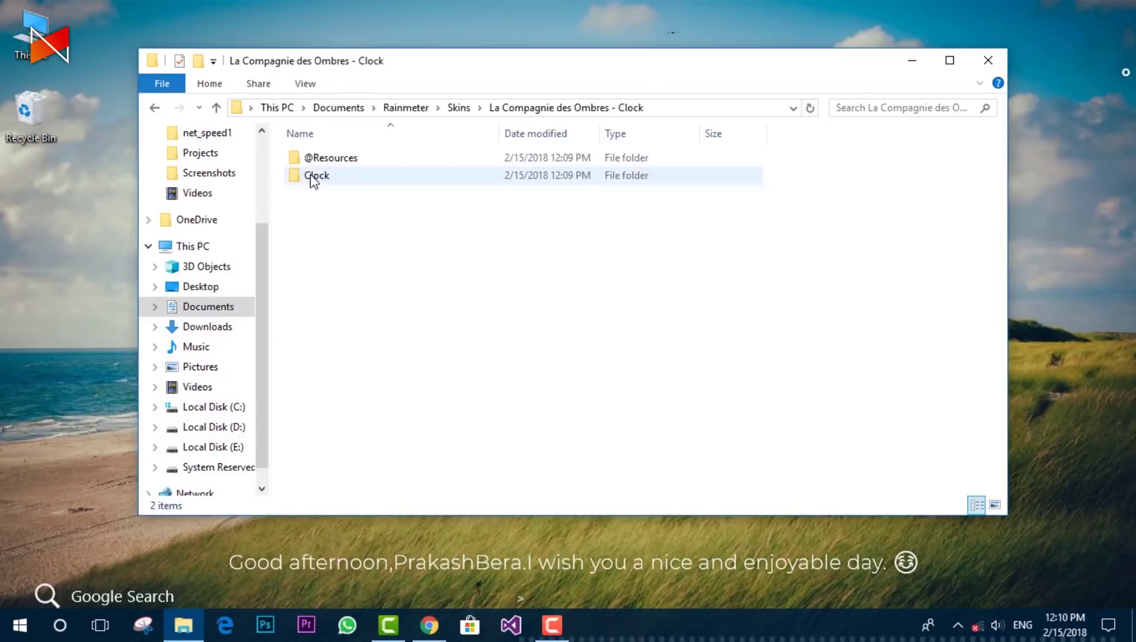
{"action": "key", "text": "alt+Left"}
{"action": "double_click", "coordinate": [330, 213]}
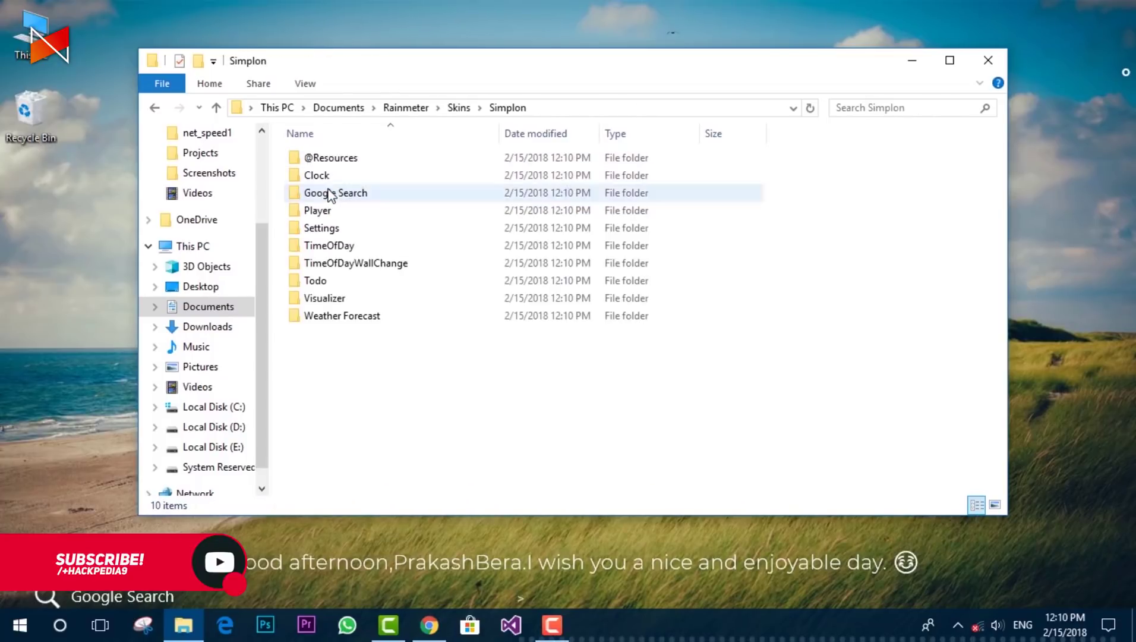
{"action": "double_click", "coordinate": [335, 160]}
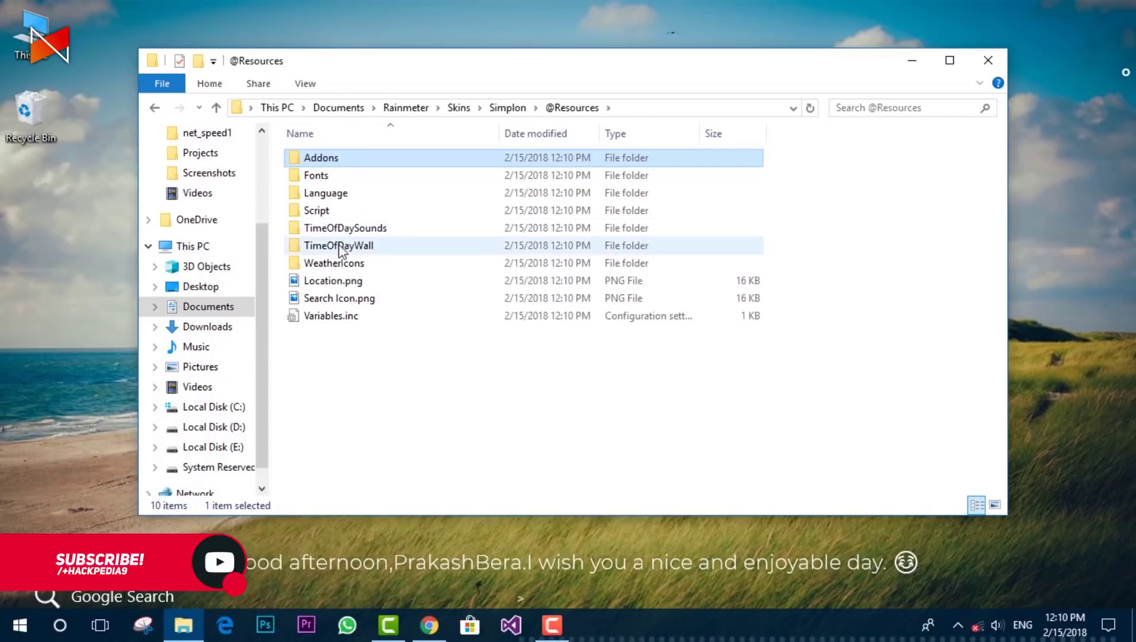
{"action": "double_click", "coordinate": [333, 245]}
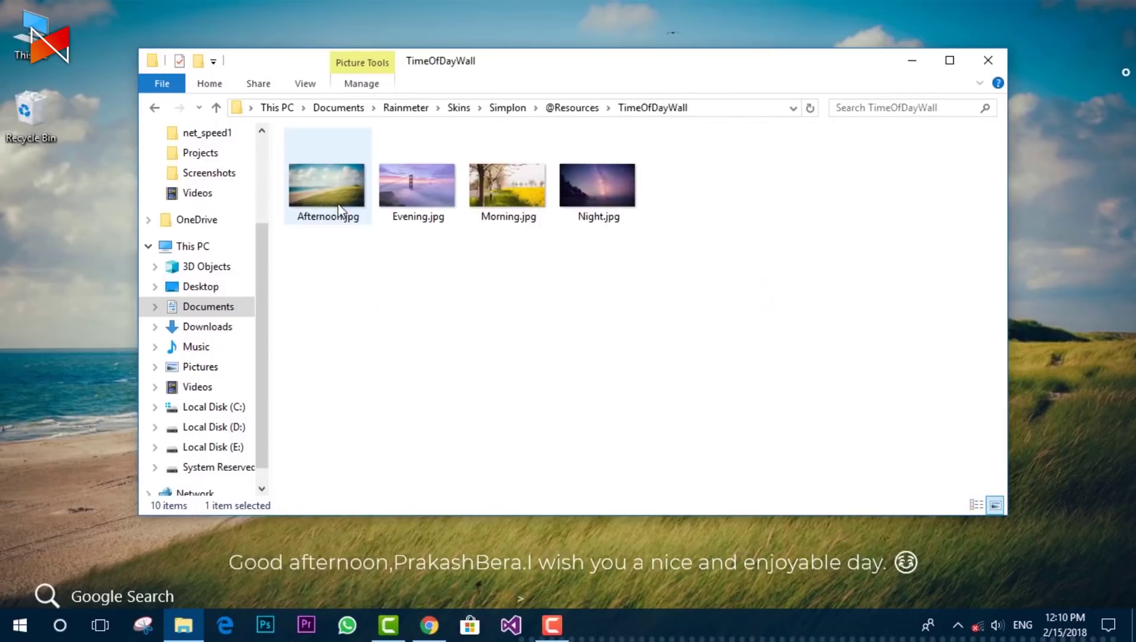
Delete the Morning.jpg and Afternoon.jpg wallpapers from the TimeOfDayWall folder.
{"action": "left_click", "coordinate": [504, 205]}
{"action": "key", "text": "Delete"}
{"action": "left_click", "coordinate": [314, 188]}
{"action": "key", "text": "Delete"}
Set Evening.jpg as the desktop background and minimize the File Explorer window.
{"action": "left_click", "coordinate": [320, 170]}
{"action": "right_click", "coordinate": [320, 166]}
{"action": "left_click", "coordinate": [376, 75]}
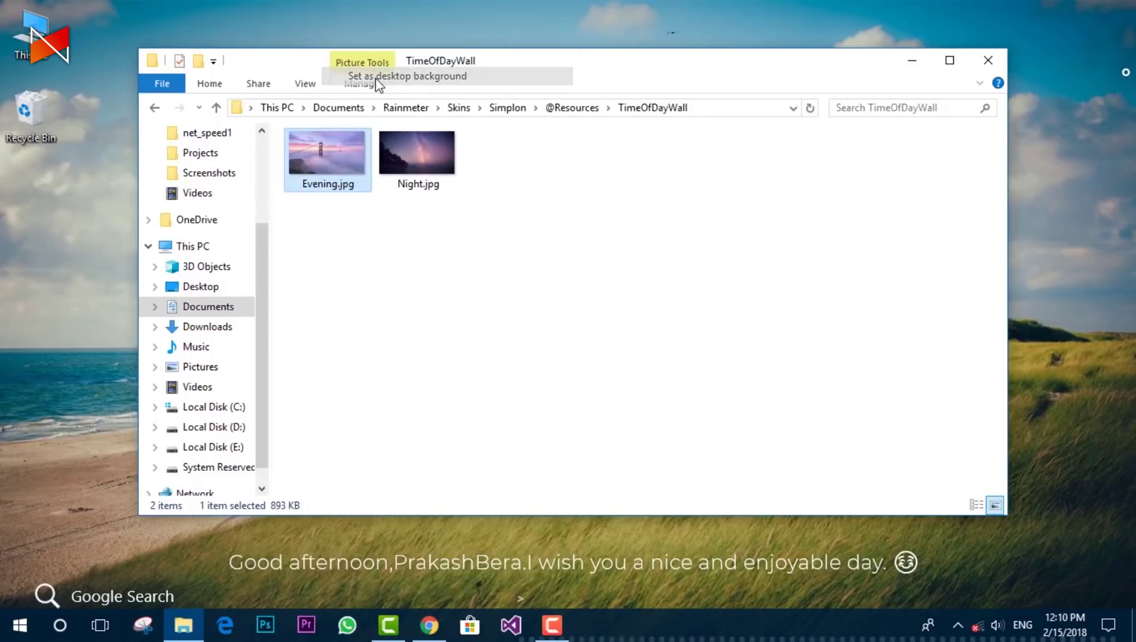
{"action": "left_click", "coordinate": [912, 60]}
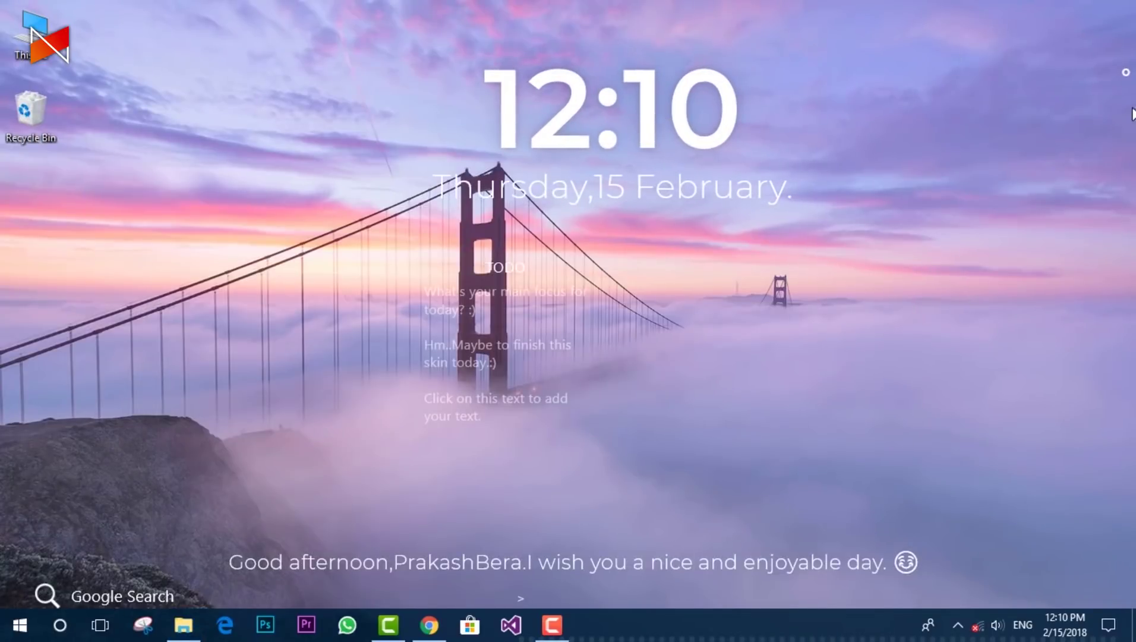
Unload the small circle widget at the desktop's edge and the Simplon Todo widget.
{"action": "right_click", "coordinate": [1067, 76]}
{"action": "left_click", "coordinate": [1021, 271]}
{"action": "right_click", "coordinate": [530, 309]}
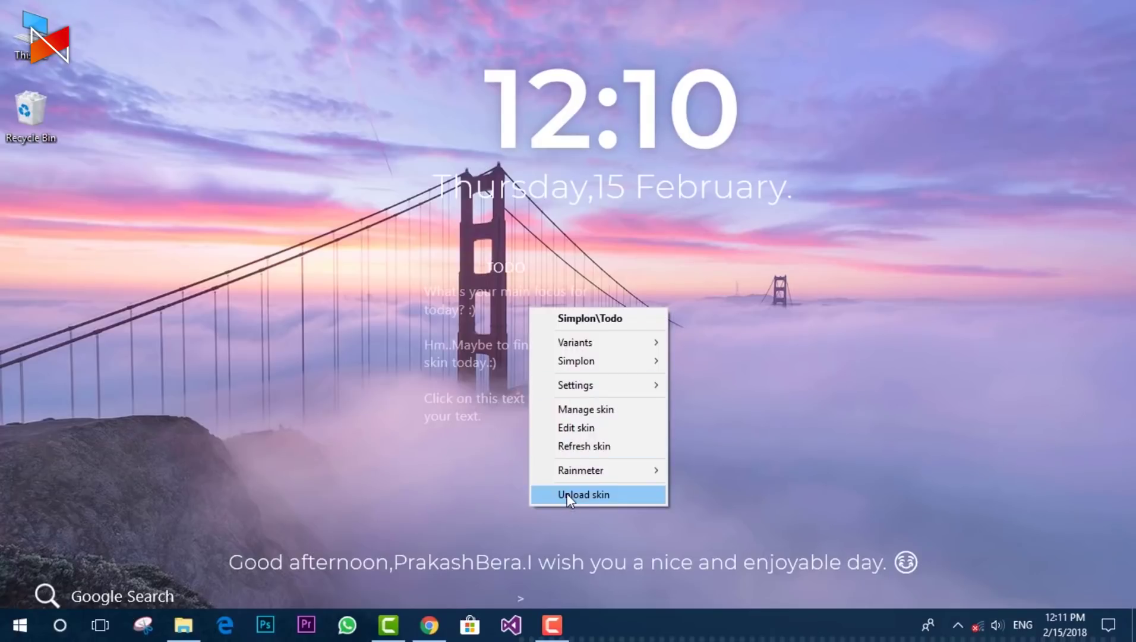
{"action": "left_click", "coordinate": [569, 496]}
Move the greeting text widget up toward the middle of the wallpaper, then unload it.
{"action": "left_click_drag", "start_coordinate": [530, 456], "coordinate": [539, 380]}
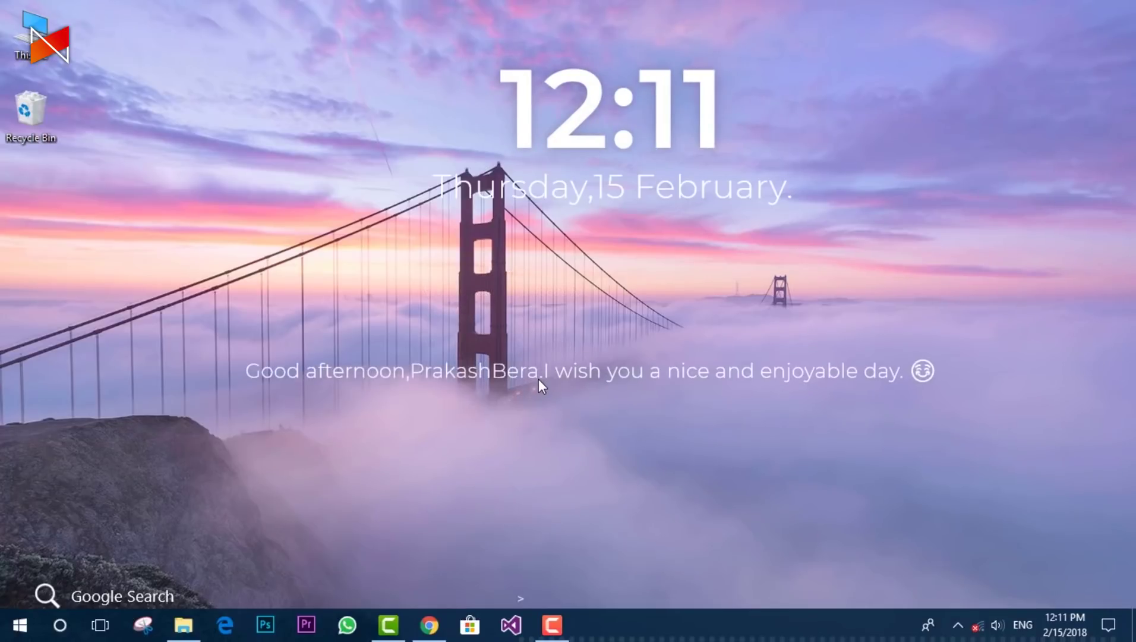
{"action": "right_click", "coordinate": [610, 373]}
{"action": "left_click", "coordinate": [647, 560]}
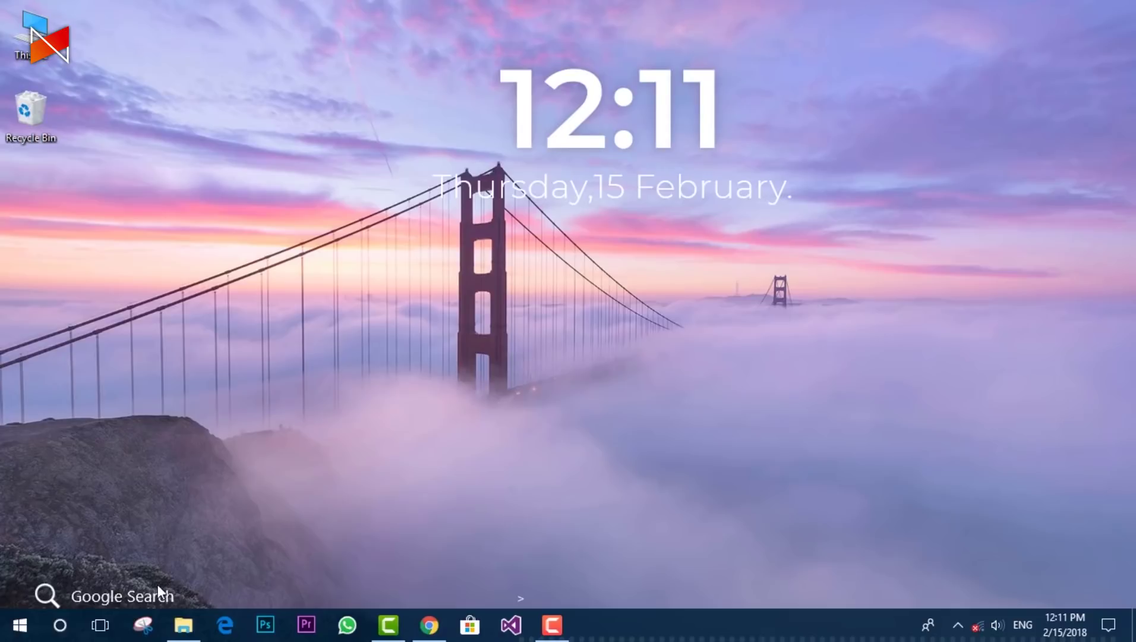
Move the Google Search widget up above the rocks, lower the clock slightly, and unload the small arrow widget.
{"action": "left_click_drag", "start_coordinate": [149, 596], "coordinate": [127, 394]}
{"action": "left_click_drag", "start_coordinate": [559, 173], "coordinate": [534, 277]}
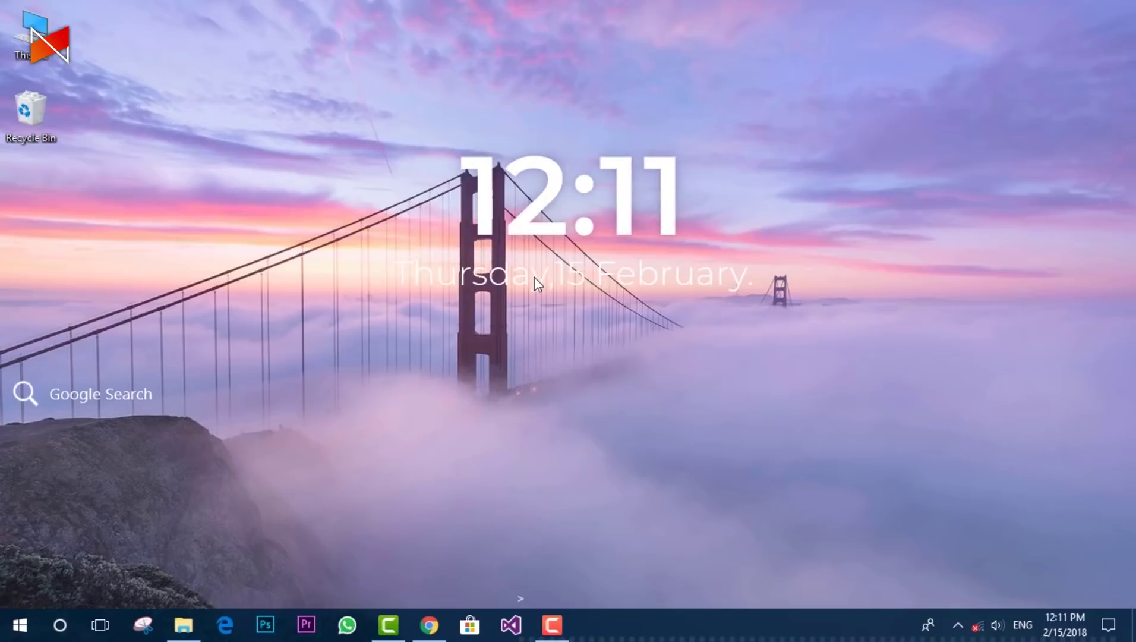
{"action": "right_click", "coordinate": [521, 598]}
{"action": "left_click", "coordinate": [550, 584]}
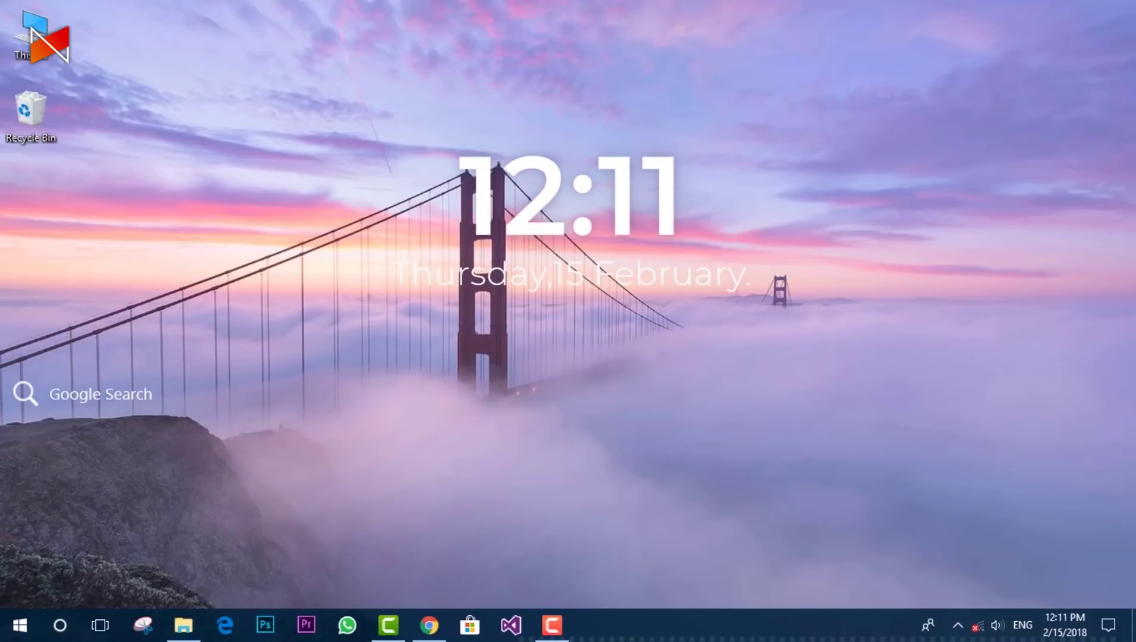
Turn on automatically hiding the taskbar in desktop mode and minimize the Settings window.
{"action": "right_click", "coordinate": [670, 637]}
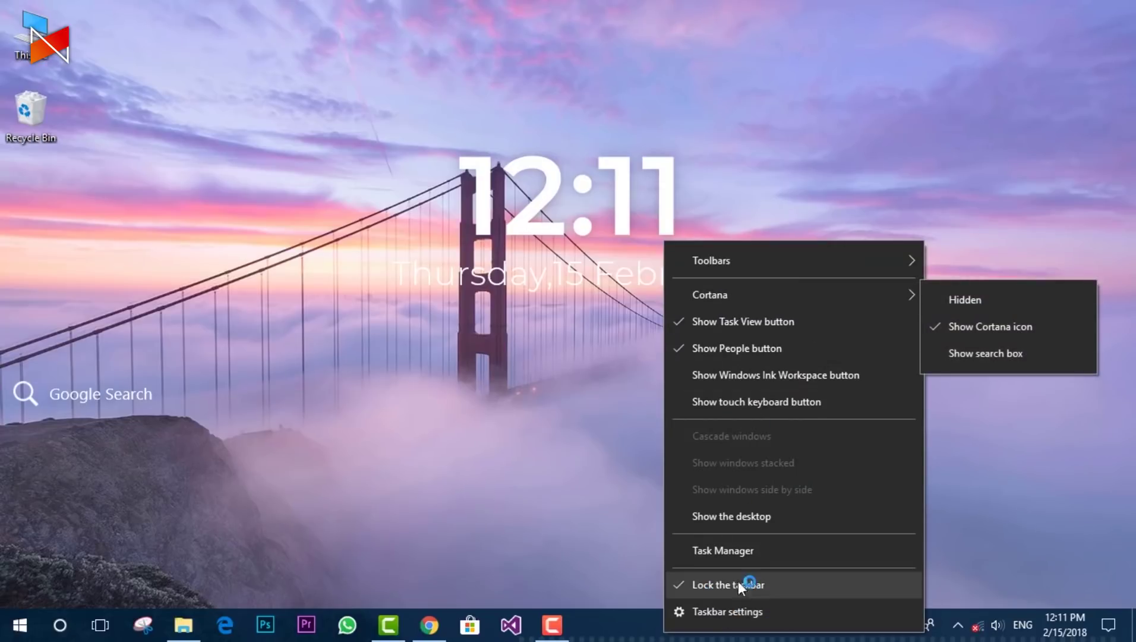
{"action": "left_click", "coordinate": [814, 611]}
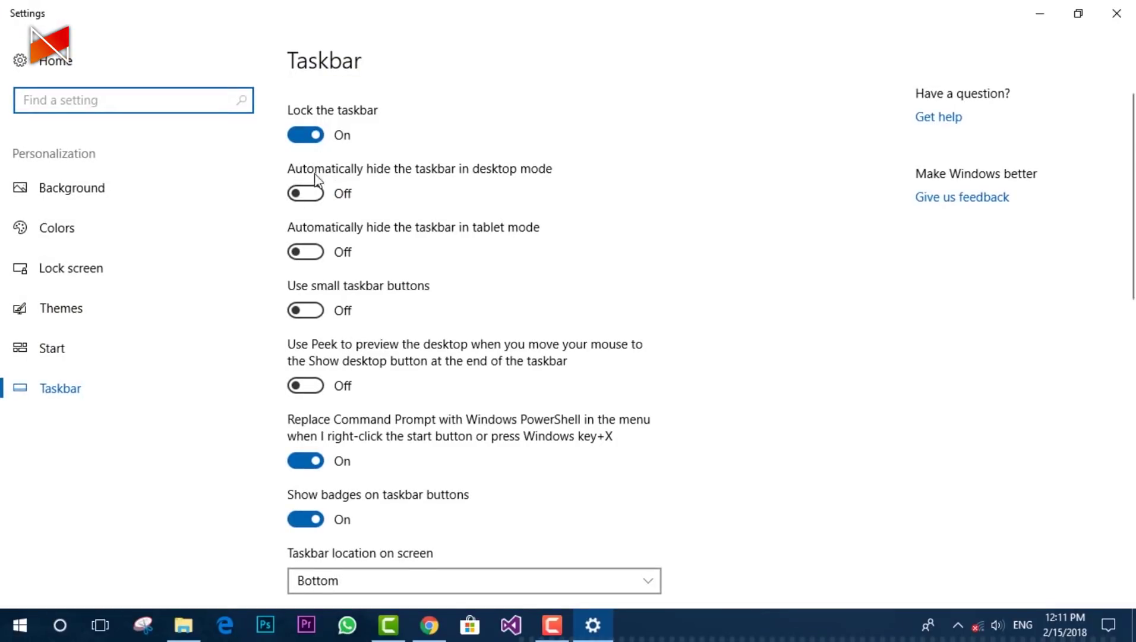
{"action": "left_click", "coordinate": [306, 193]}
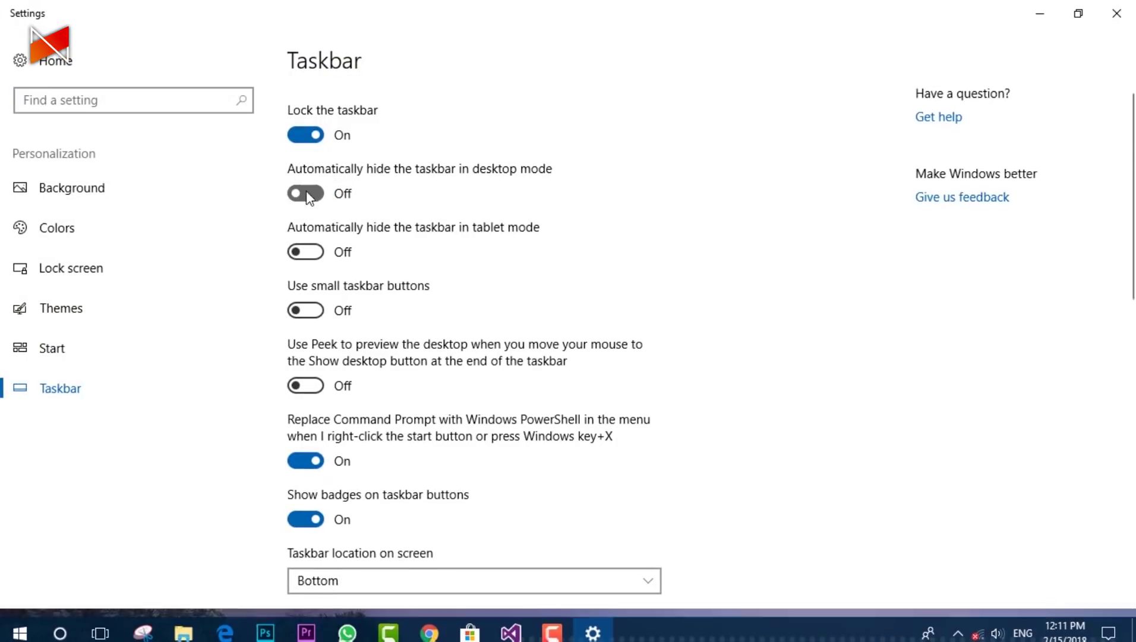
{"action": "left_click", "coordinate": [1040, 14]}
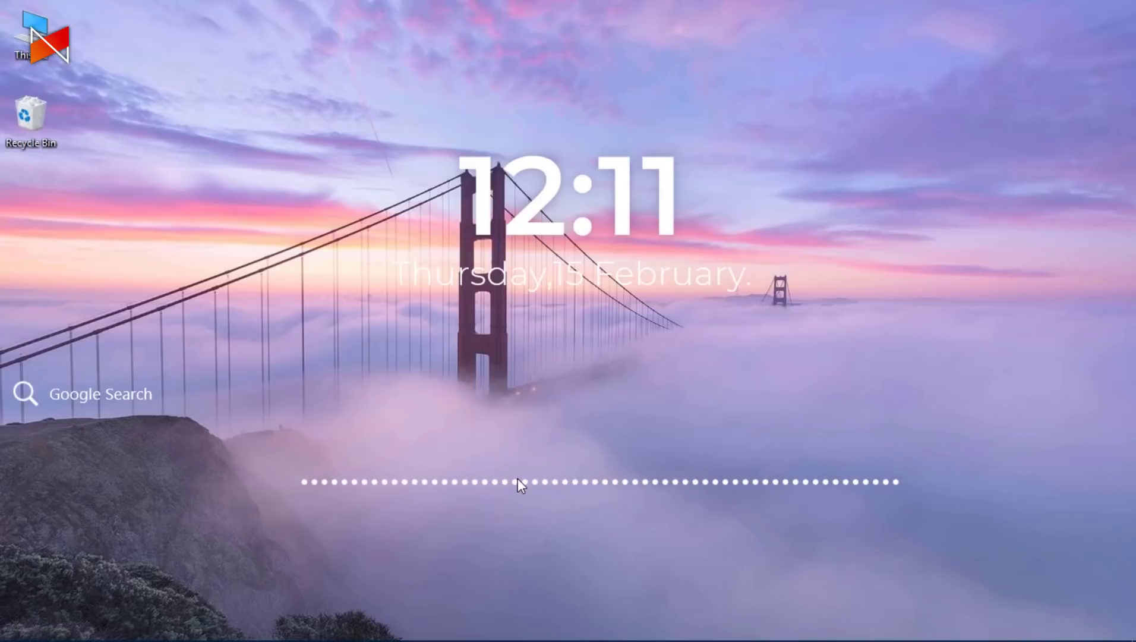
Turn off automatically hiding the taskbar in desktop mode and close the Settings window.
{"action": "right_click", "coordinate": [920, 436]}
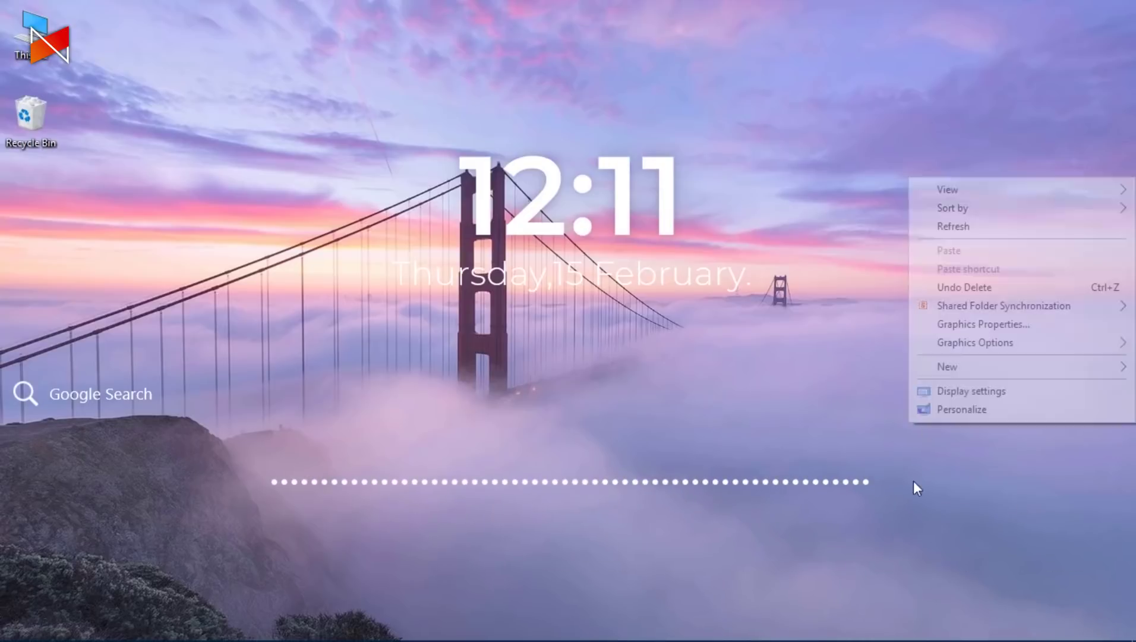
{"action": "right_click", "coordinate": [856, 637]}
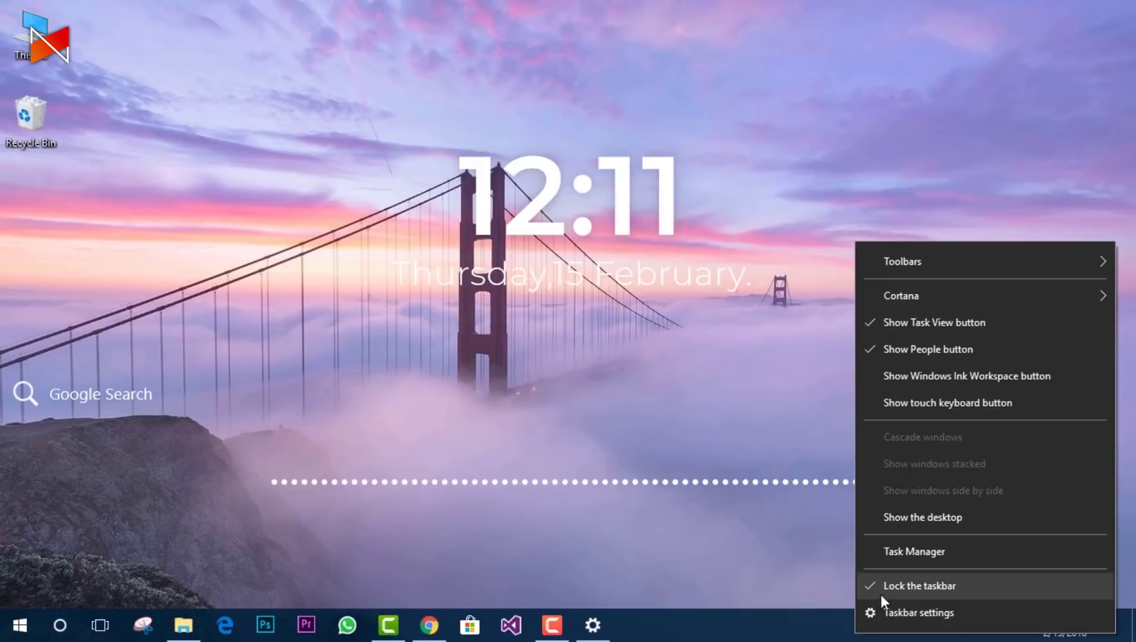
{"action": "left_click", "coordinate": [883, 609]}
{"action": "left_click", "coordinate": [306, 194]}
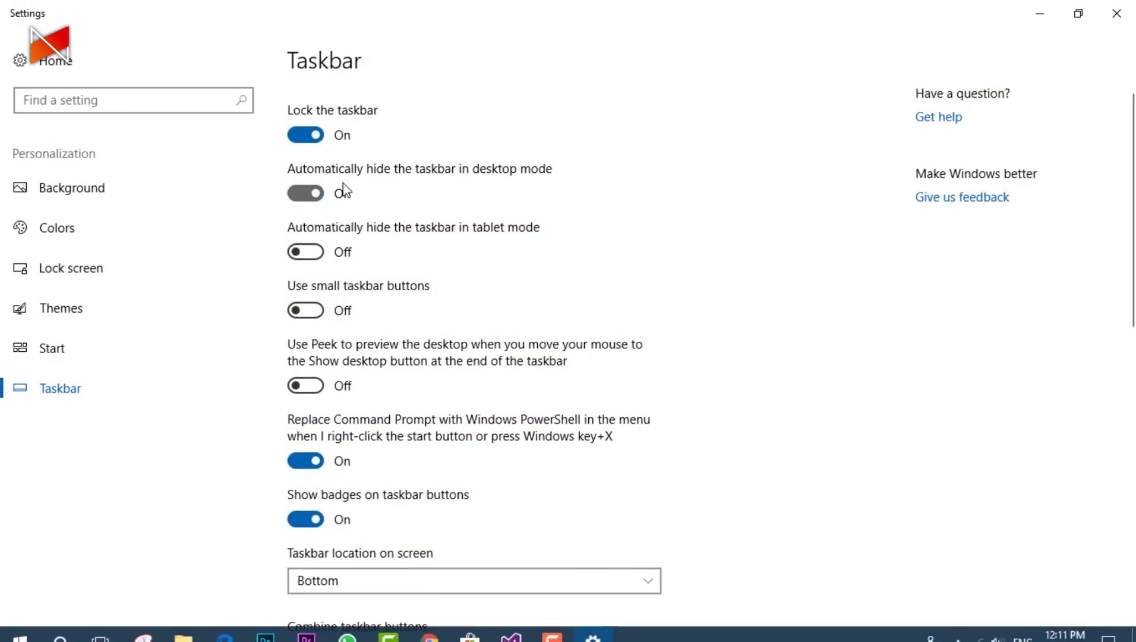
{"action": "left_click", "coordinate": [1116, 14]}
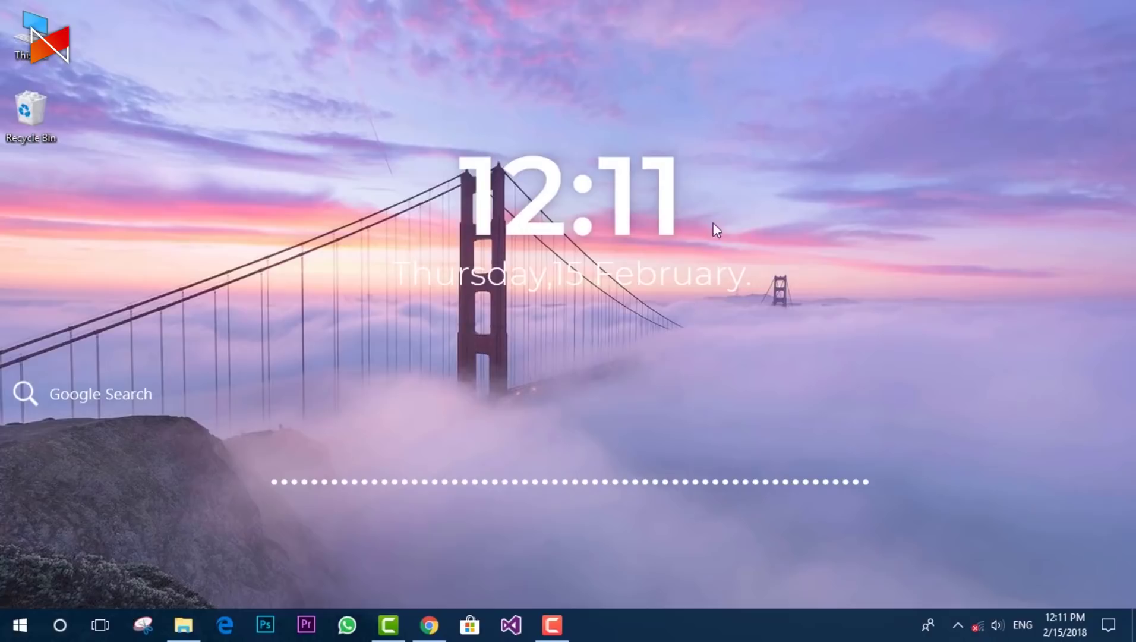
Set Night.jpg from the TimeOfDayWall folder as the desktop background and close the folder window.
{"action": "left_click", "coordinate": [183, 624]}
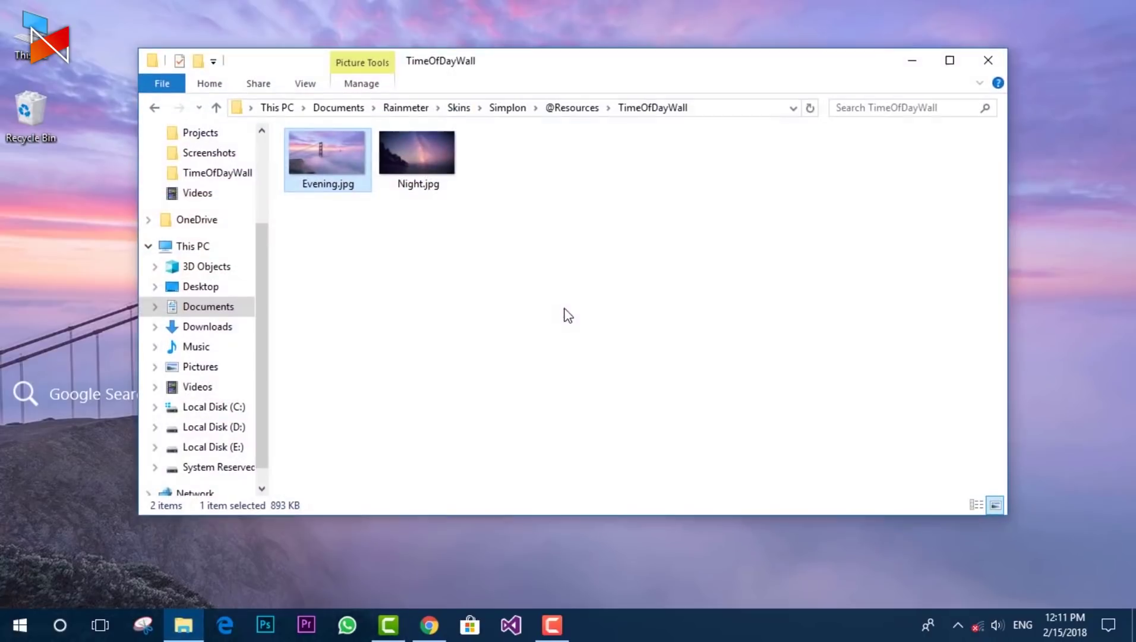
{"action": "right_click", "coordinate": [415, 156]}
{"action": "left_click", "coordinate": [534, 76]}
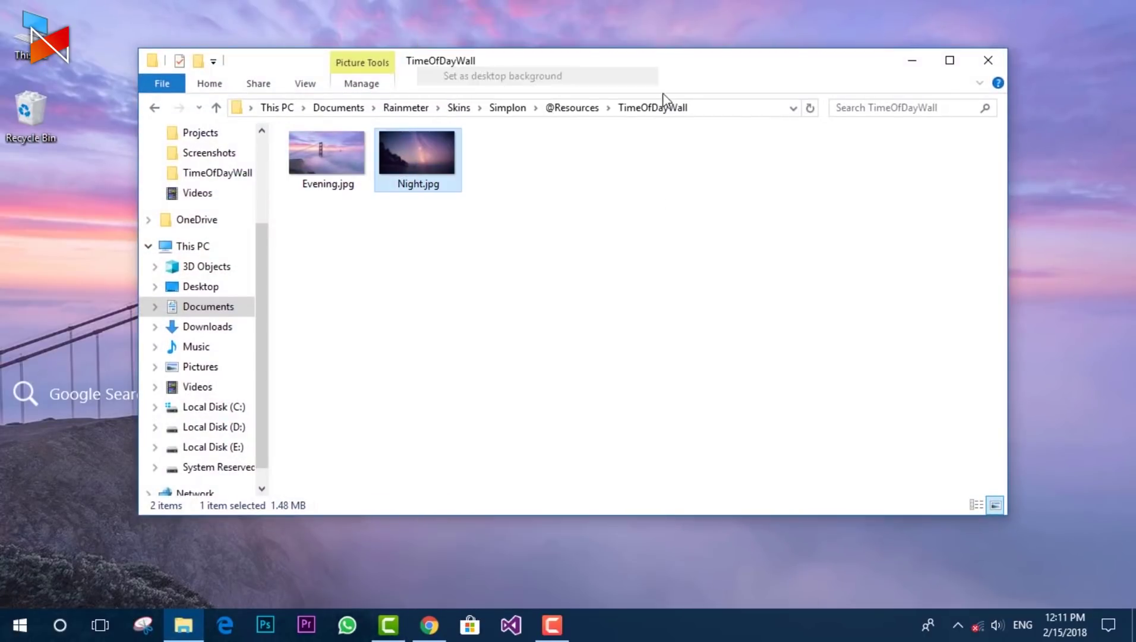
{"action": "left_click", "coordinate": [989, 60]}
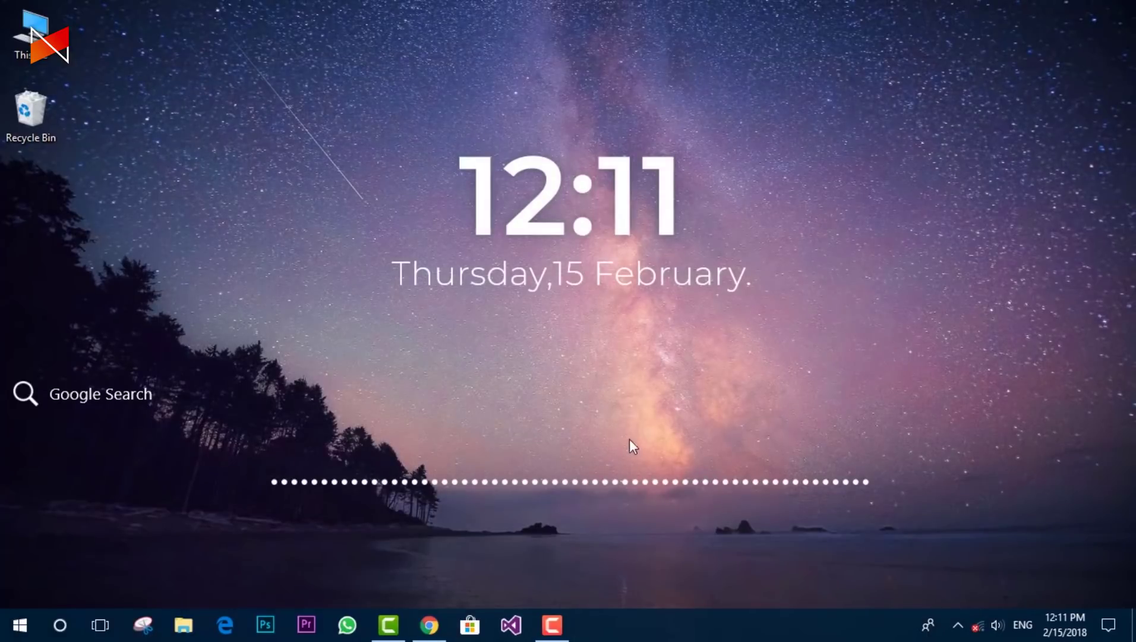
Move the dotted visualizer down to just above the taskbar and raise the clock slightly.
{"action": "left_click_drag", "start_coordinate": [653, 482], "coordinate": [655, 602]}
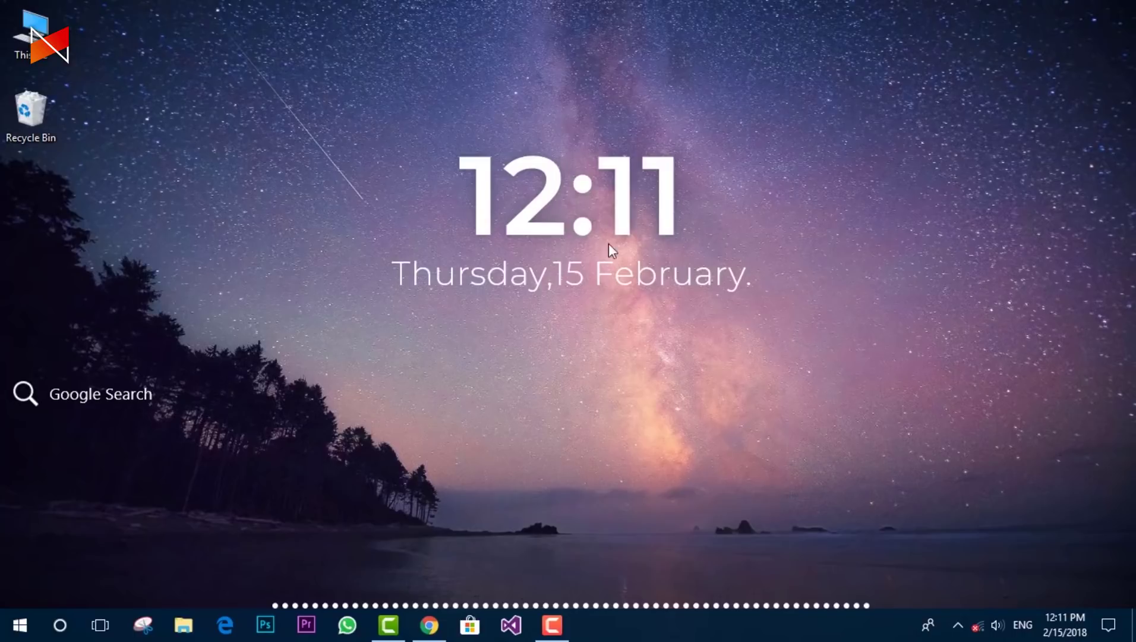
{"action": "left_click_drag", "start_coordinate": [612, 247], "coordinate": [598, 212]}
Place the This PC and Recycle Bin icons side by side above the clock and refresh the desktop.
{"action": "left_click_drag", "start_coordinate": [57, 43], "coordinate": [523, 96]}
{"action": "left_click_drag", "start_coordinate": [471, 44], "coordinate": [470, 43]}
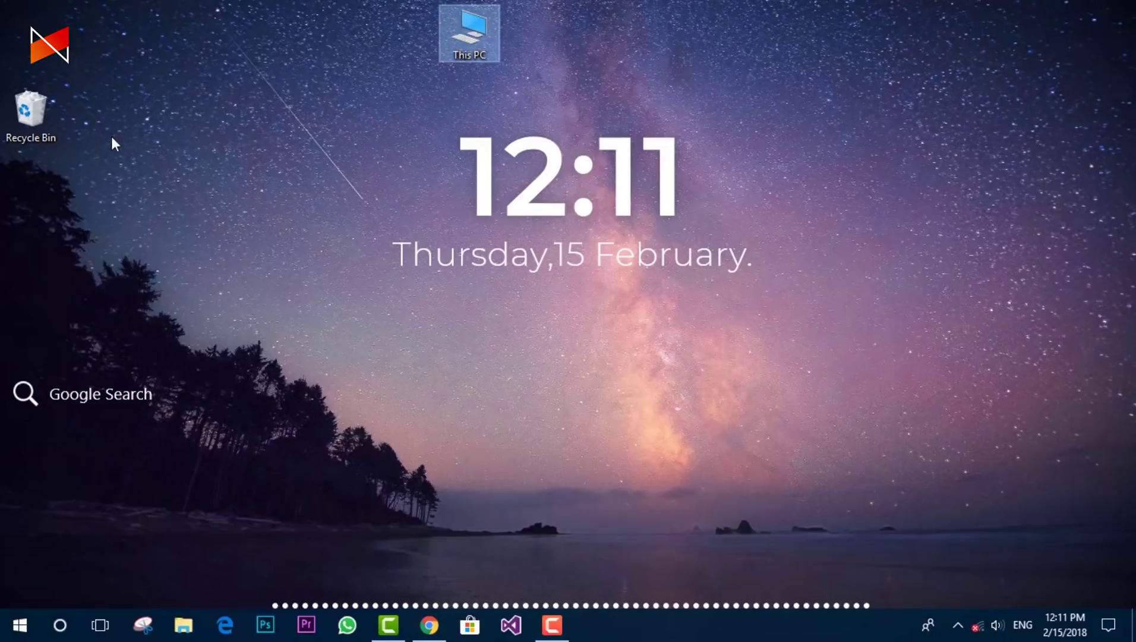
{"action": "left_click", "coordinate": [19, 128]}
{"action": "left_click_drag", "start_coordinate": [613, 30], "coordinate": [601, 33]}
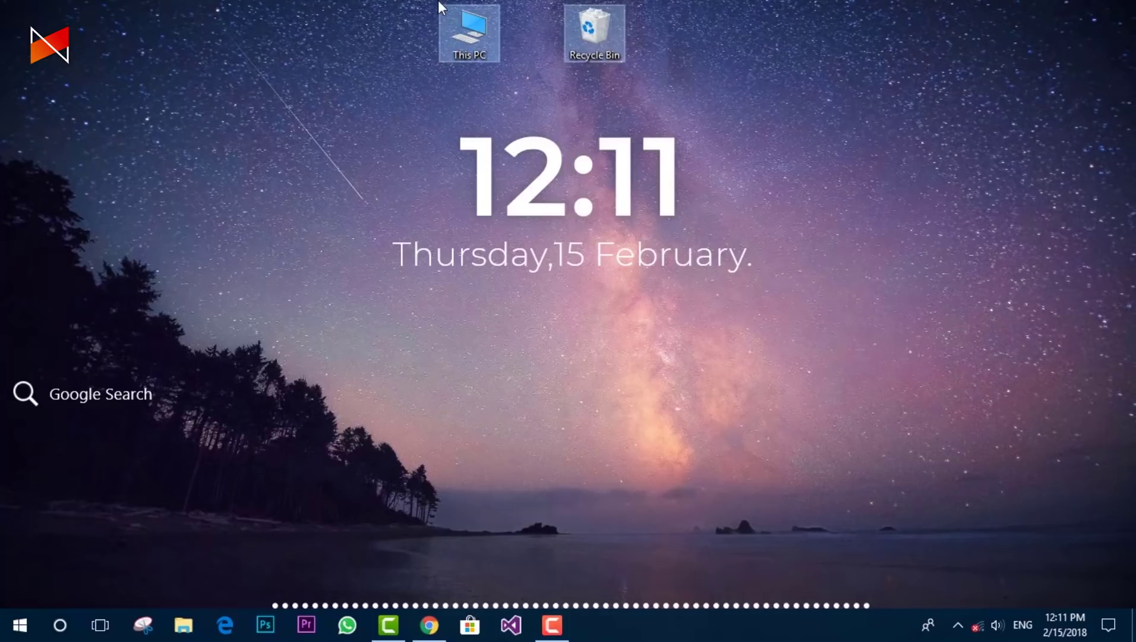
{"action": "left_click_drag", "start_coordinate": [472, 32], "coordinate": [532, 31]}
{"action": "right_click", "coordinate": [810, 176]}
{"action": "left_click", "coordinate": [844, 223]}
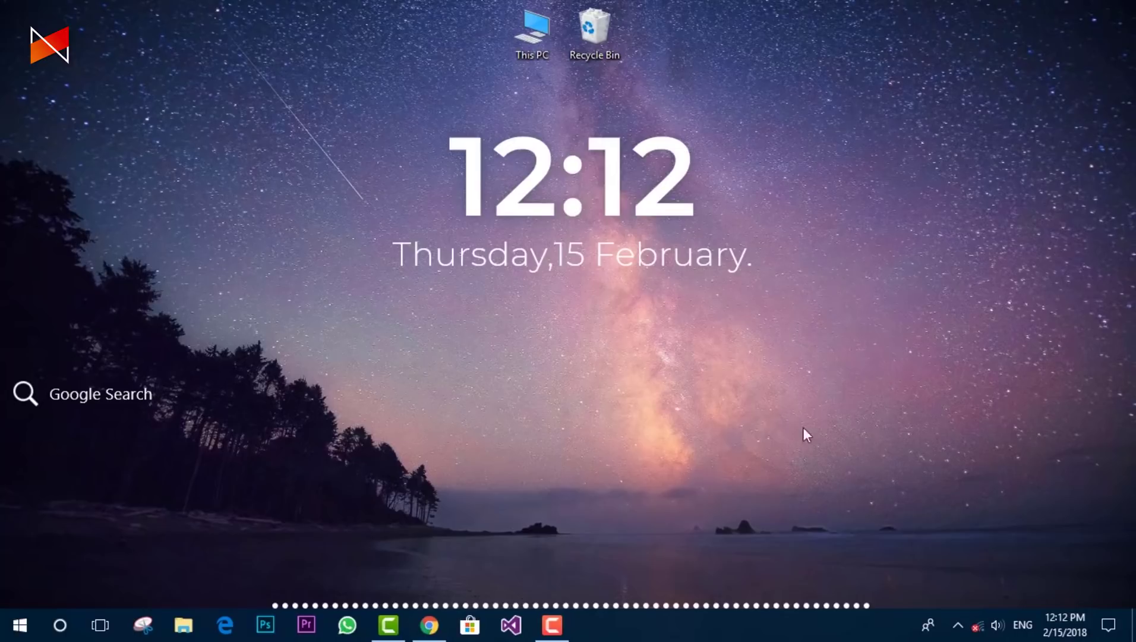
Unload the Simplon clock skin and open the Rainmeter skin manager.
{"action": "right_click", "coordinate": [611, 212]}
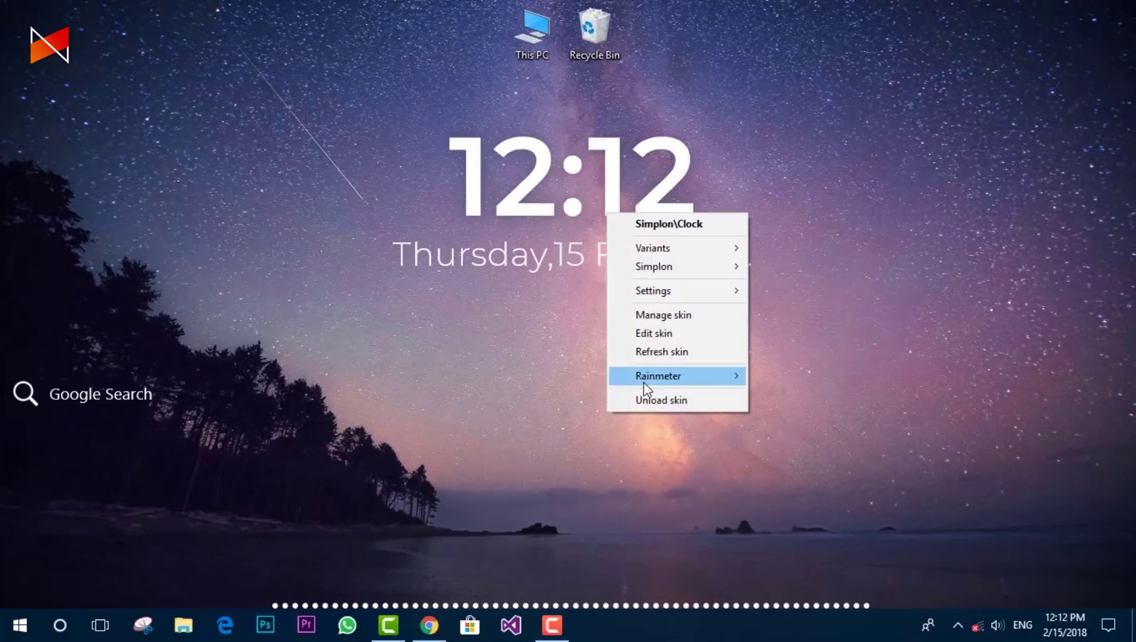
{"action": "left_click", "coordinate": [651, 400]}
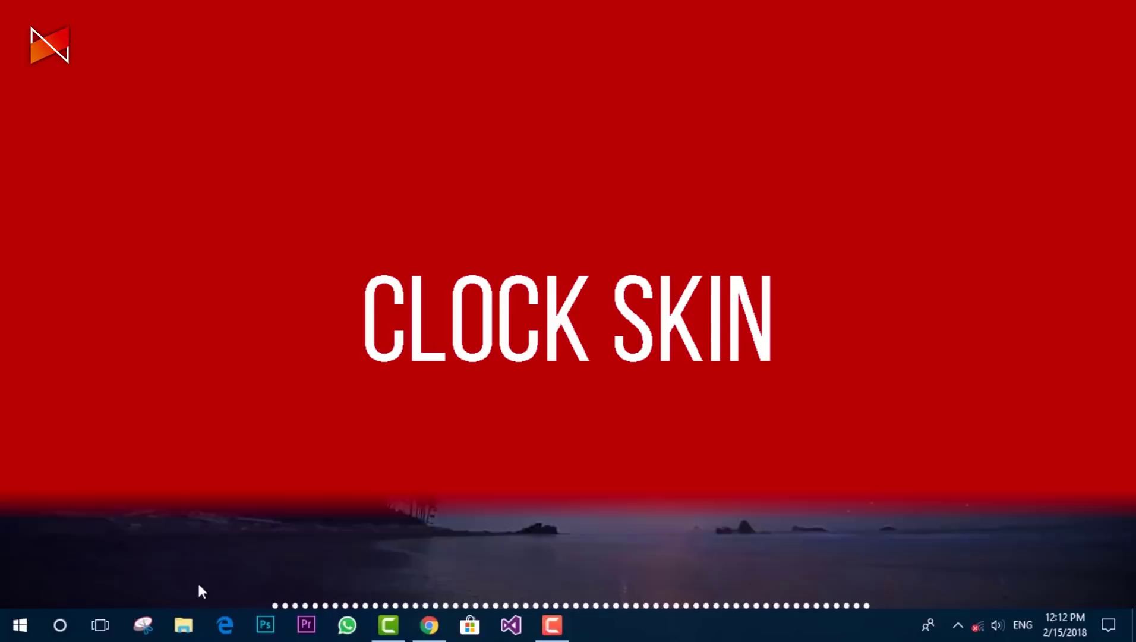
{"action": "left_click", "coordinate": [958, 625]}
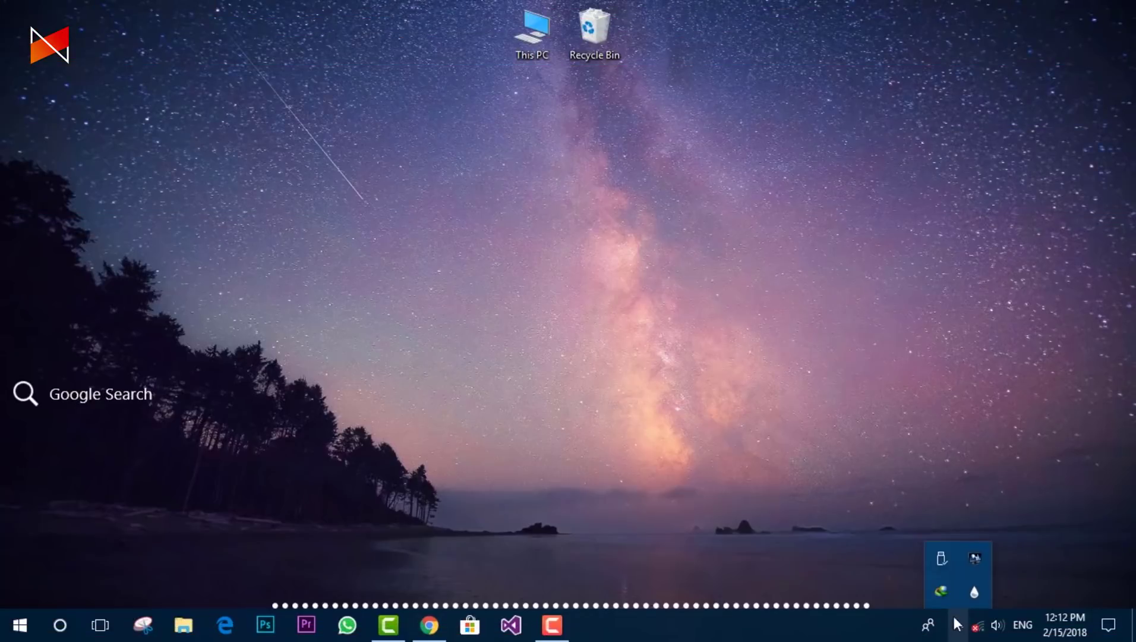
{"action": "right_click", "coordinate": [975, 592]}
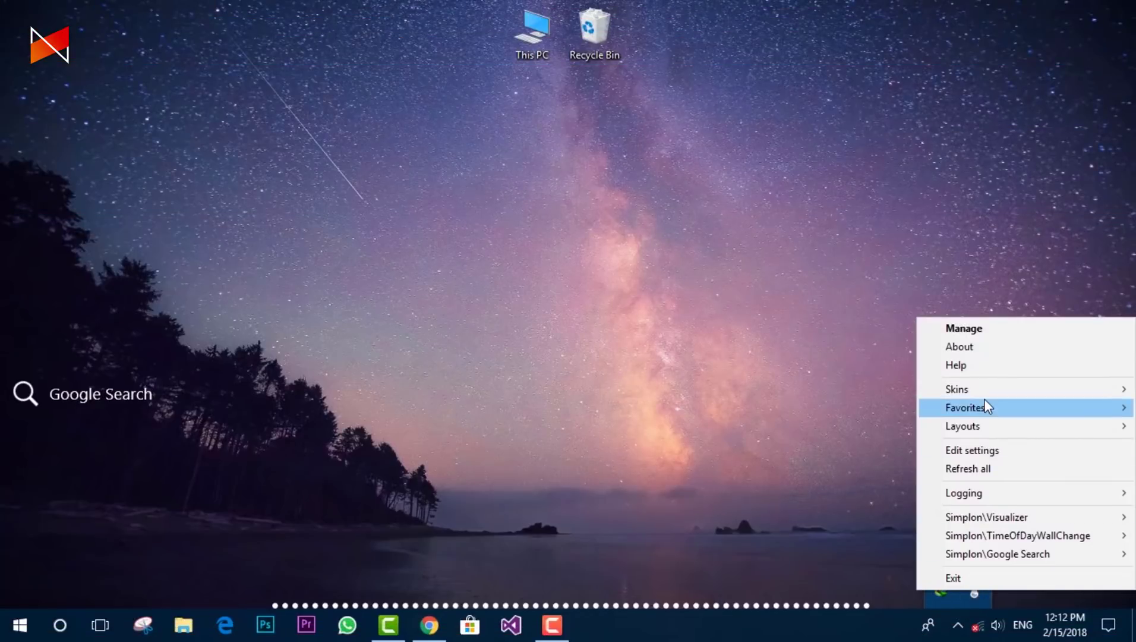
{"action": "left_click", "coordinate": [968, 328]}
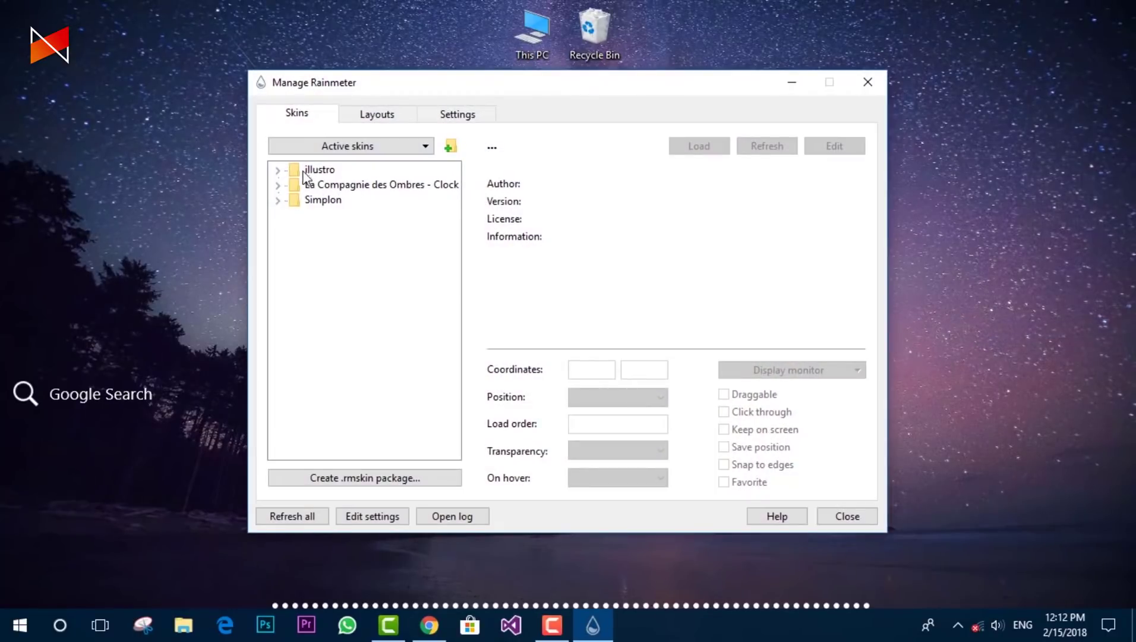
Load the second La Compagnie des Ombres clock variant, below the Deutsch one, and minimize the skin manager.
{"action": "left_click", "coordinate": [278, 199]}
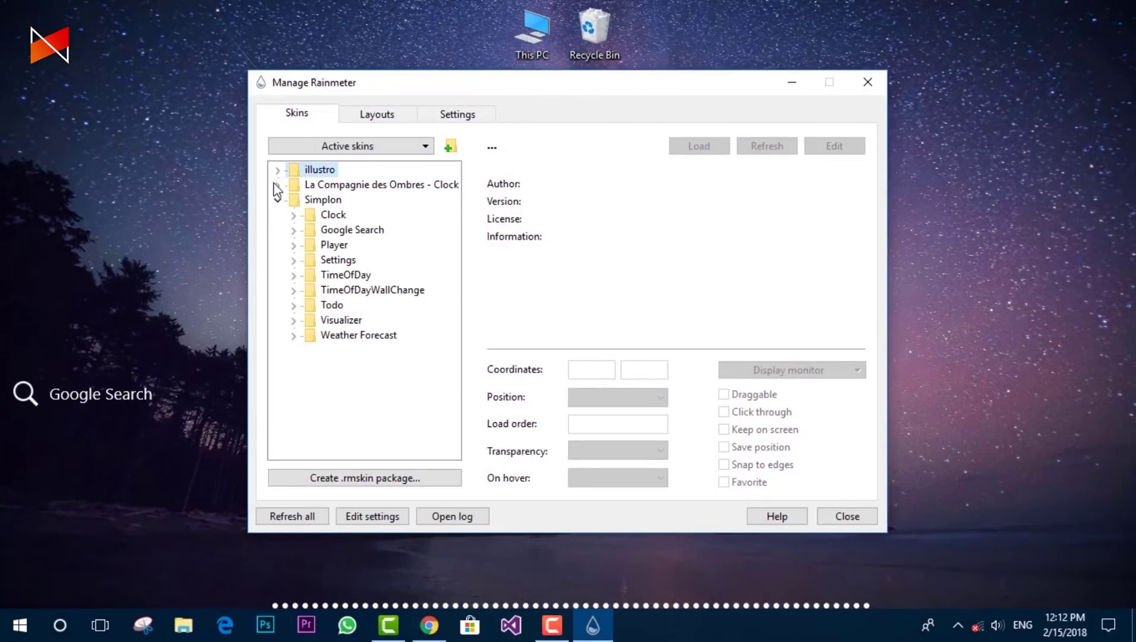
{"action": "left_click", "coordinate": [278, 185]}
{"action": "left_click", "coordinate": [293, 199]}
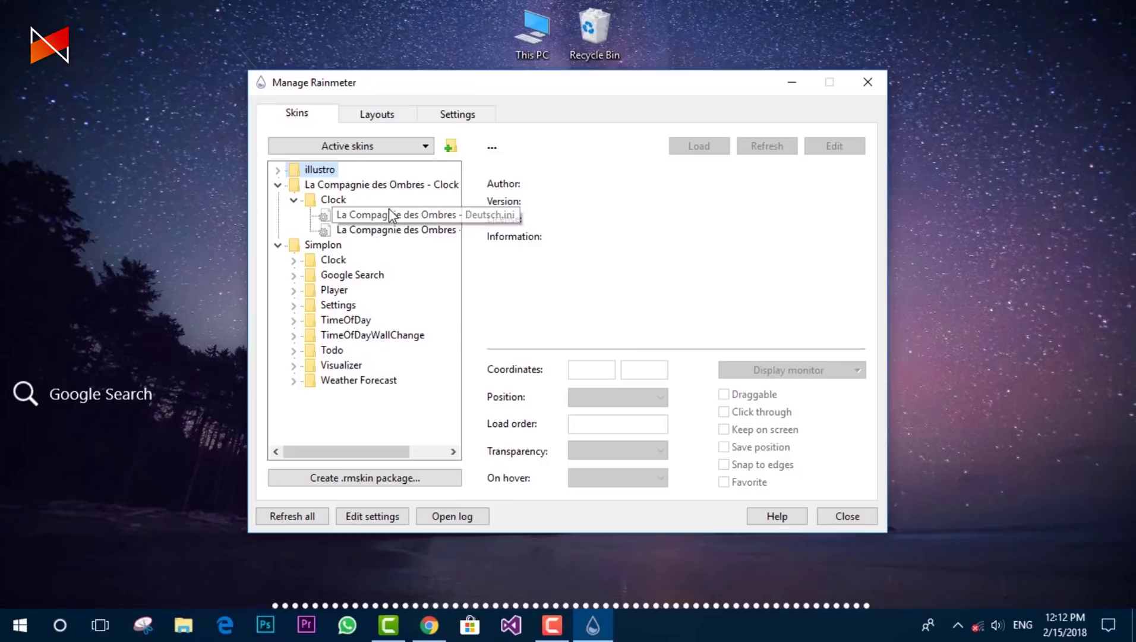
{"action": "left_click", "coordinate": [426, 232]}
{"action": "left_click", "coordinate": [701, 149]}
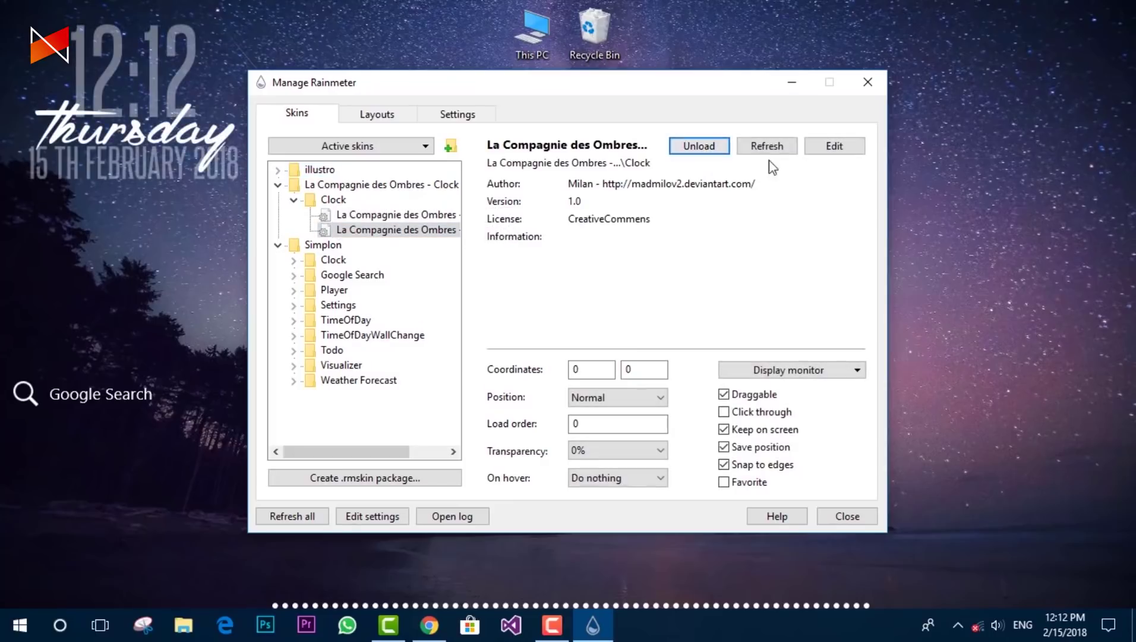
{"action": "left_click_drag", "start_coordinate": [729, 80], "coordinate": [775, 173]}
{"action": "left_click", "coordinate": [840, 172]}
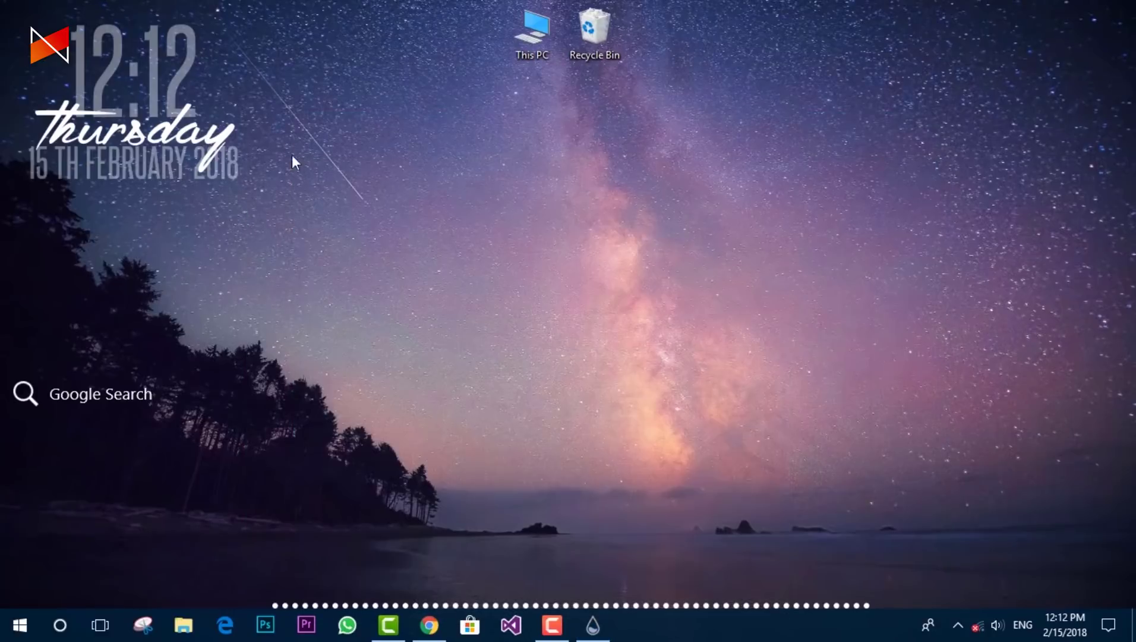
Move the new clock to the middle of the wallpaper below the desktop icons and refresh the desktop.
{"action": "left_click_drag", "start_coordinate": [206, 162], "coordinate": [579, 190]}
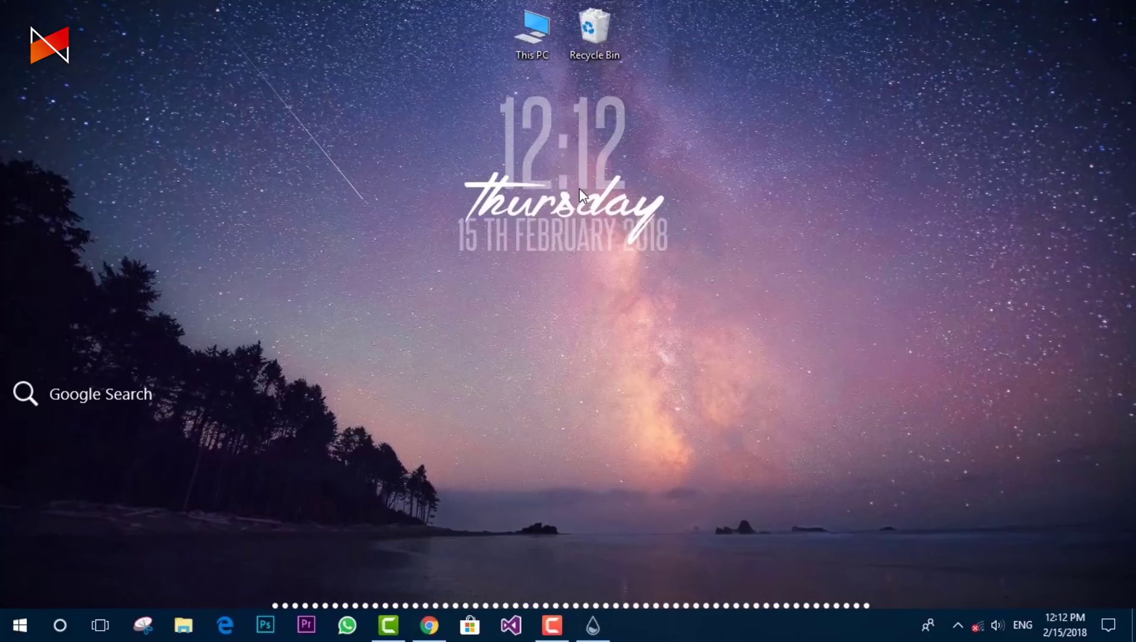
{"action": "right_click", "coordinate": [621, 220]}
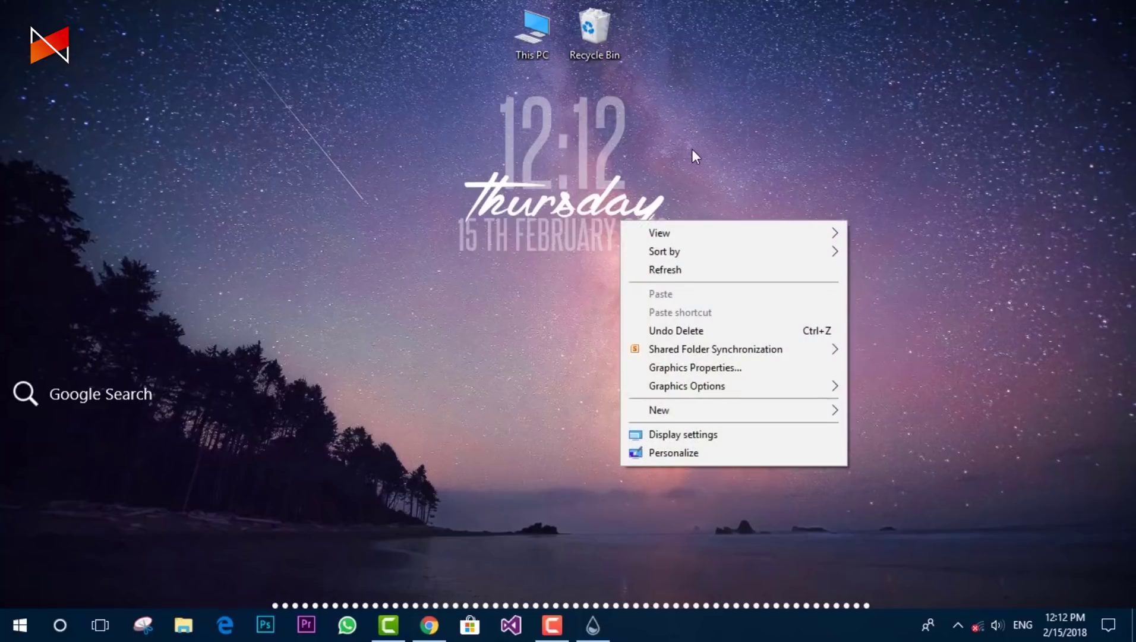
{"action": "right_click", "coordinate": [691, 149]}
{"action": "left_click", "coordinate": [720, 196]}
Turn on Click through for the La Compagnie des Ombres clock and try to move it.
{"action": "right_click", "coordinate": [567, 197]}
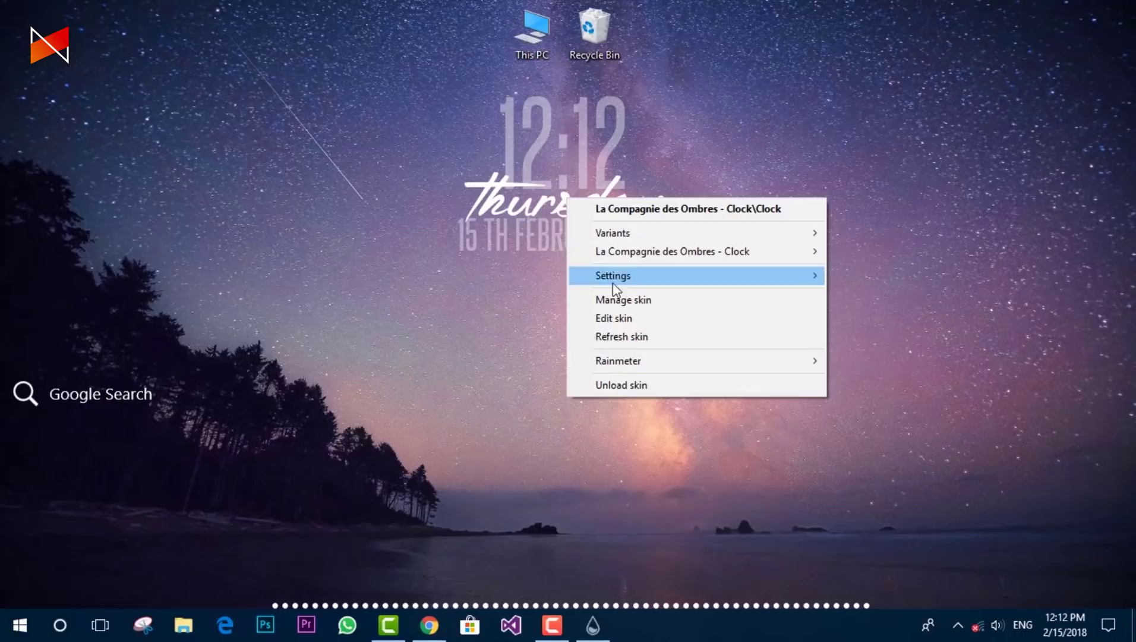
{"action": "mouse_move", "coordinate": [654, 276]}
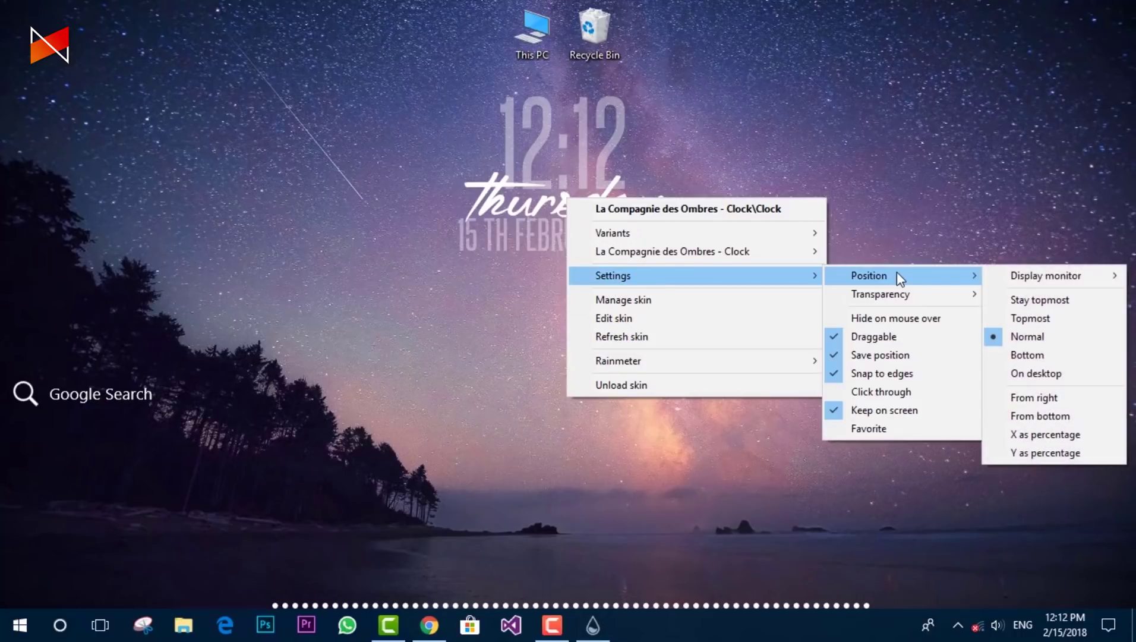
{"action": "left_click", "coordinate": [892, 392]}
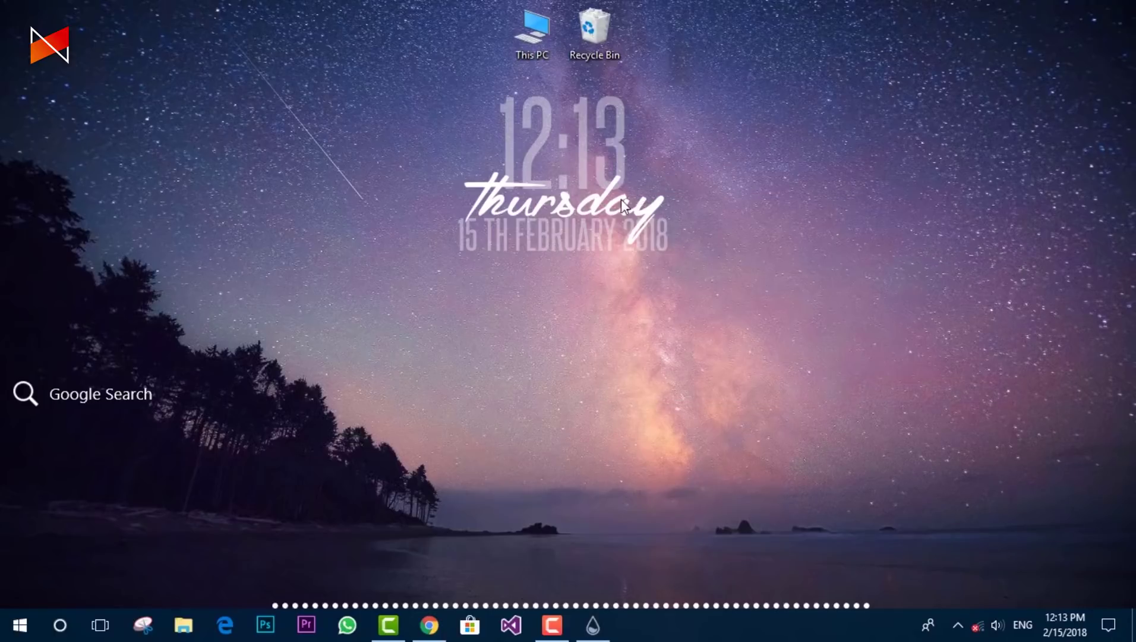
{"action": "left_click_drag", "start_coordinate": [545, 170], "coordinate": [539, 147]}
Nudge the Google Search widget slightly away from the desktop's edge and turn on Hide on mouse over for it.
{"action": "left_click_drag", "start_coordinate": [159, 386], "coordinate": [143, 394]}
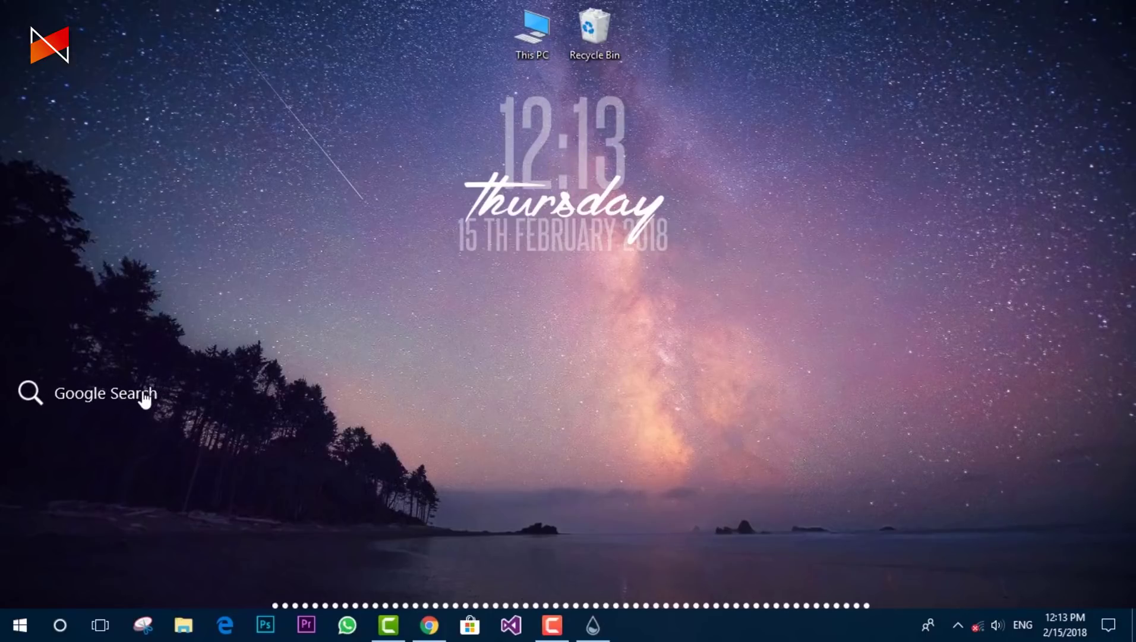
{"action": "left_click", "coordinate": [232, 410]}
{"action": "right_click", "coordinate": [148, 387]}
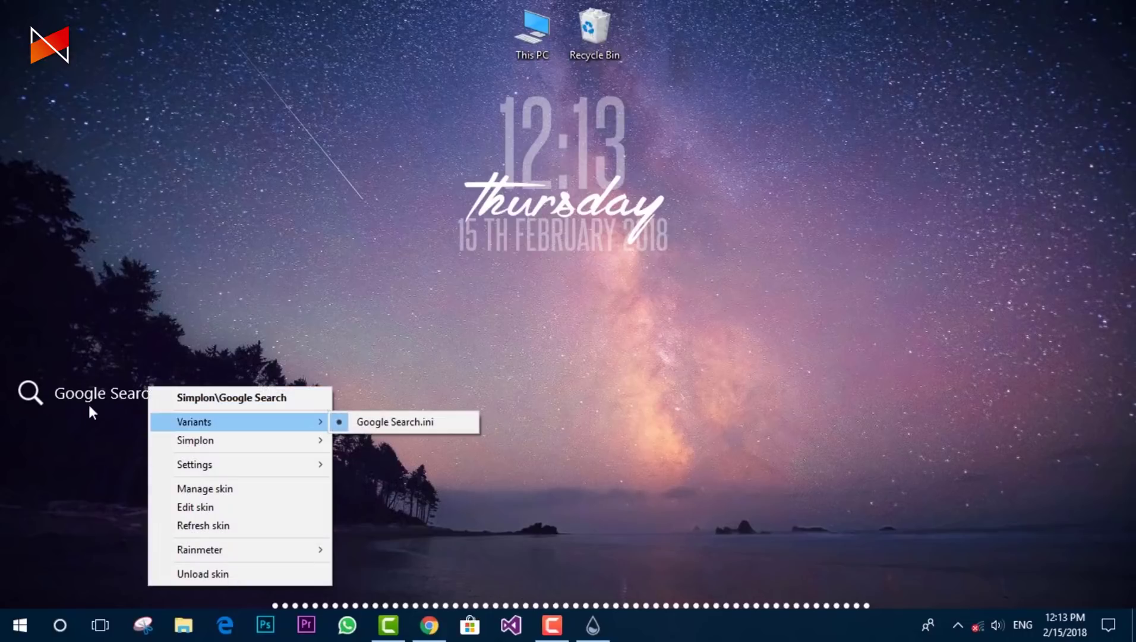
{"action": "mouse_move", "coordinate": [318, 464]}
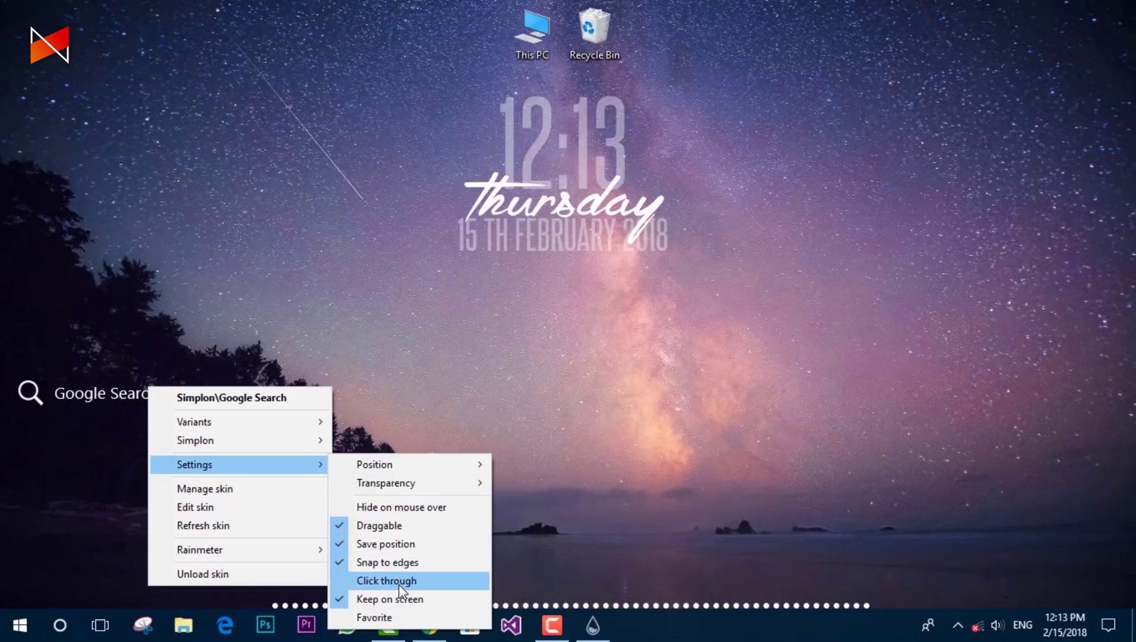
{"action": "left_click", "coordinate": [380, 511]}
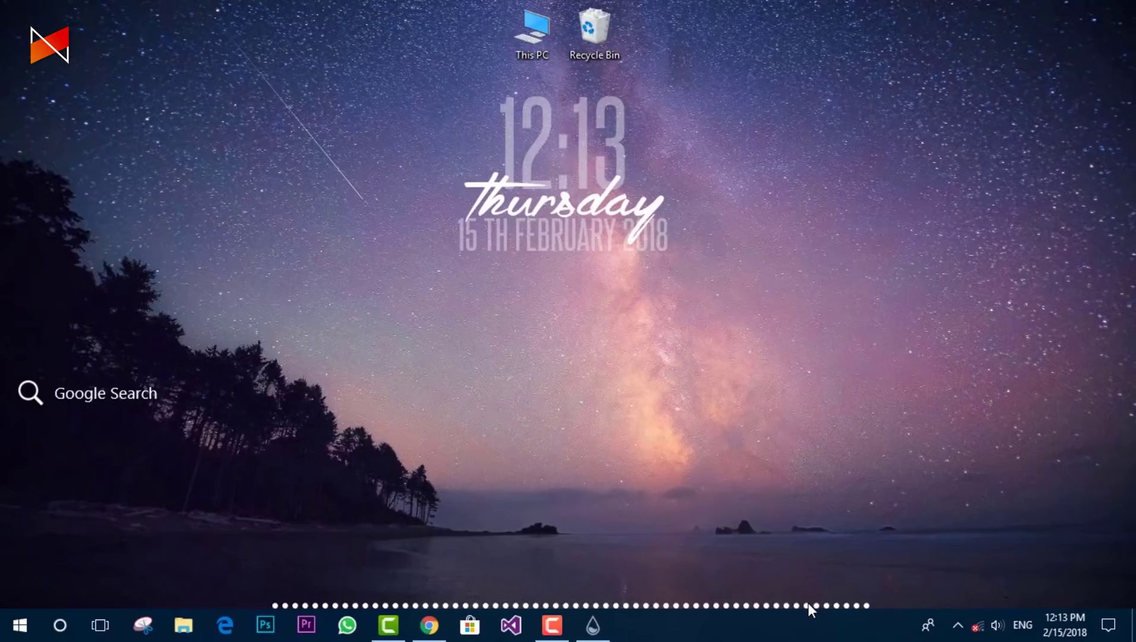
Set the transparency of the Simplon Visualizer skin to 50%.
{"action": "left_click", "coordinate": [958, 622]}
{"action": "right_click", "coordinate": [974, 594]}
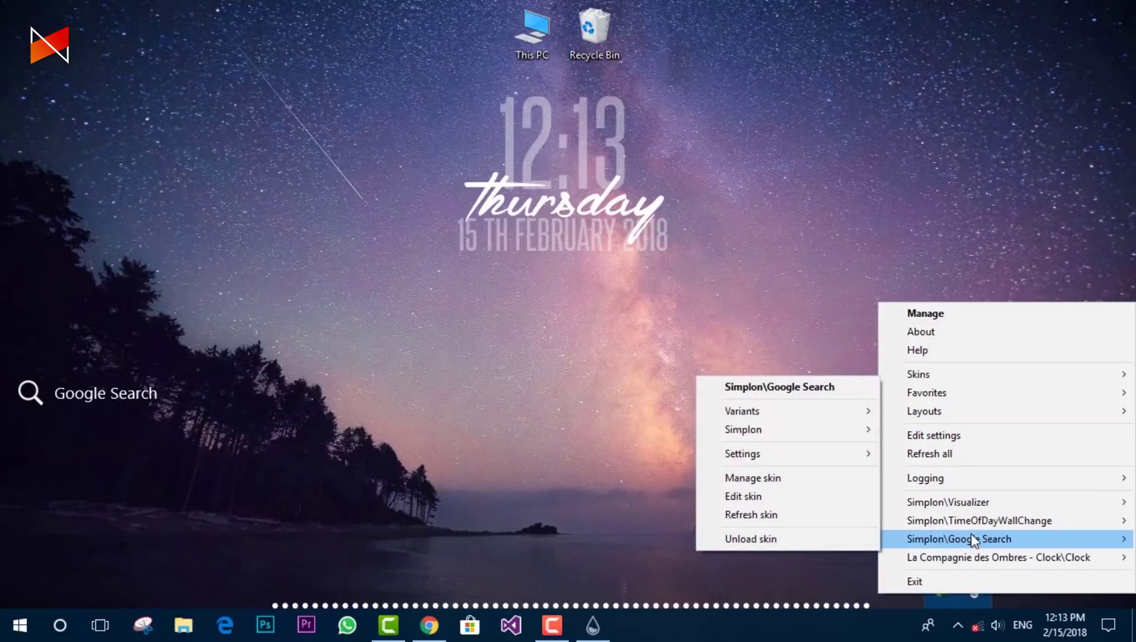
{"action": "mouse_move", "coordinate": [978, 551]}
{"action": "mouse_move", "coordinate": [969, 501]}
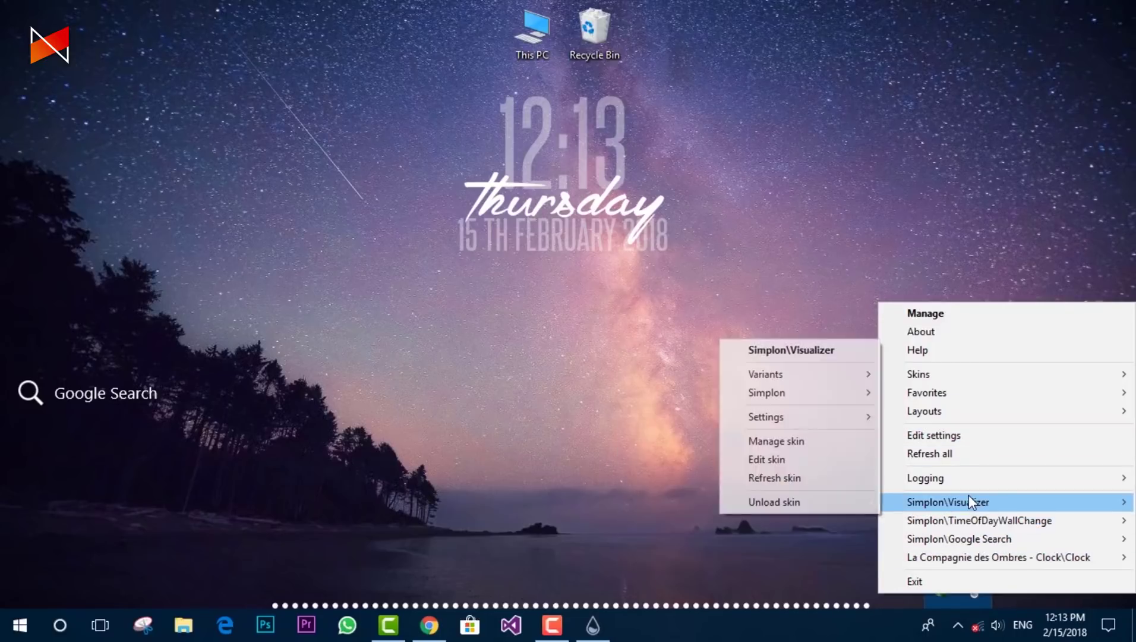
{"action": "mouse_move", "coordinate": [872, 417]}
{"action": "mouse_move", "coordinate": [936, 443]}
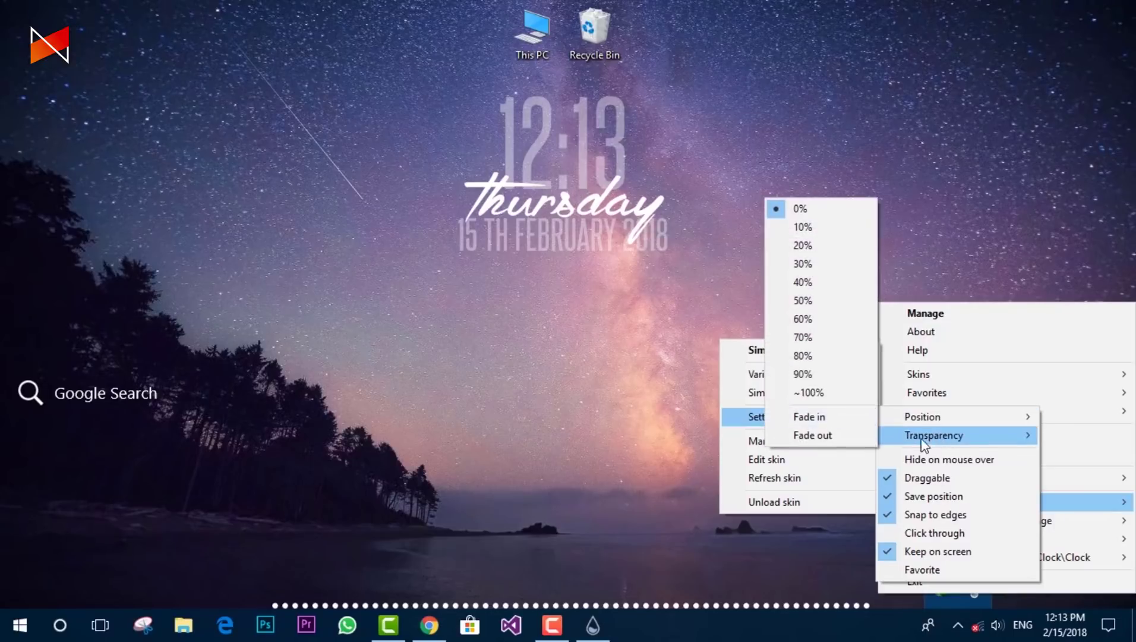
{"action": "left_click", "coordinate": [816, 302]}
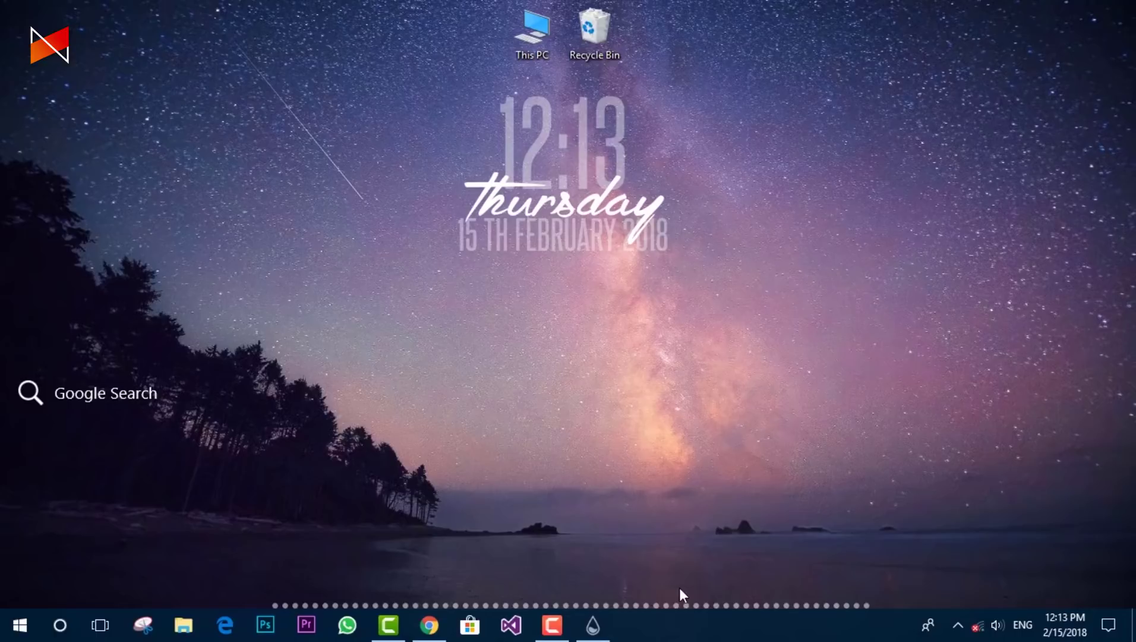
Switch to Chrome's first tab and connect the computer to the wireless network.
{"action": "left_click", "coordinate": [429, 625]}
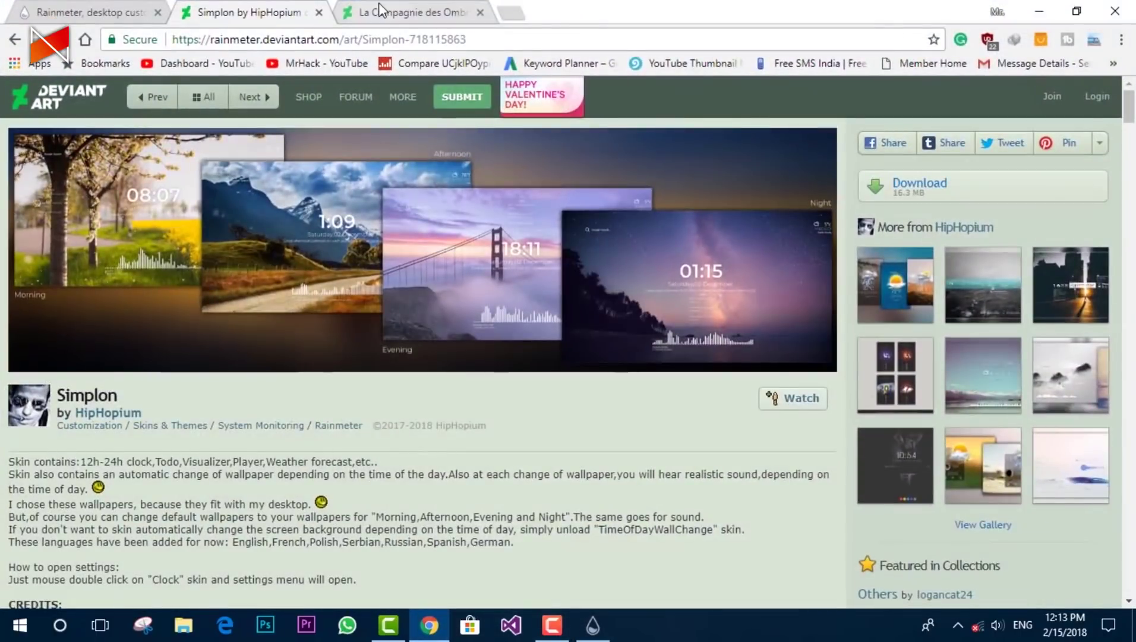
{"action": "key", "text": "ctrl+1"}
{"action": "left_click", "coordinate": [978, 627]}
{"action": "left_click", "coordinate": [856, 588]}
{"action": "left_click", "coordinate": [241, 39]}
{"action": "type", "text": "free music"}
{"action": "left_click", "coordinate": [241, 64]}
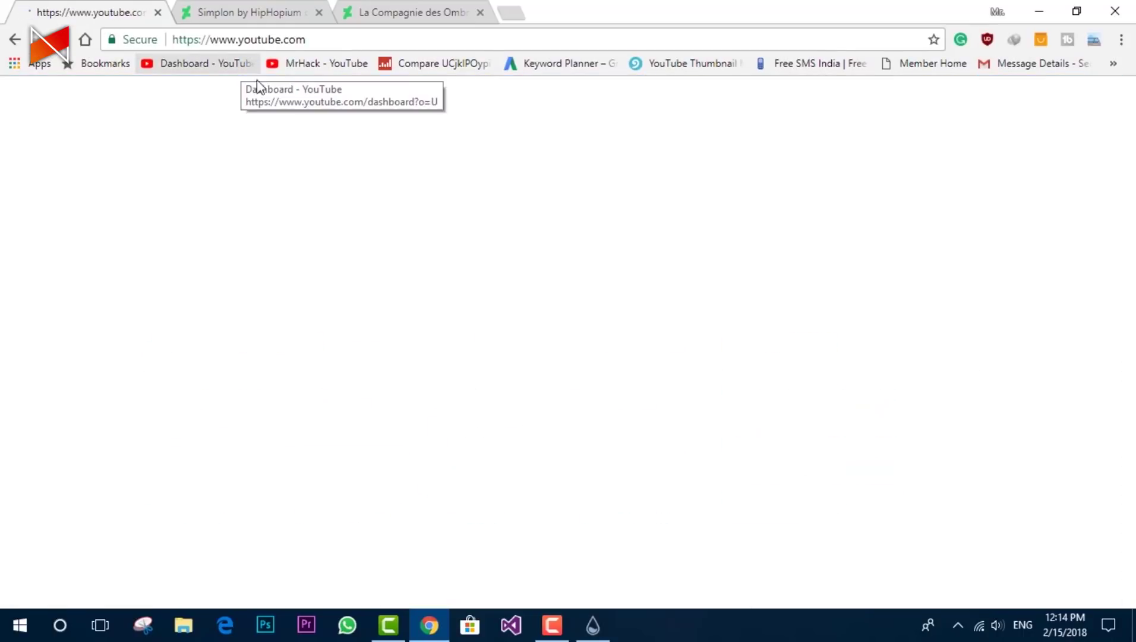
Search YouTube for "ncs", start the CØDE - Get The Party video and minimize the browser to reveal the desktop visualizer.
{"action": "type", "text": "ncs"}
{"action": "key", "text": "Return"}
{"action": "left_click", "coordinate": [535, 395]}
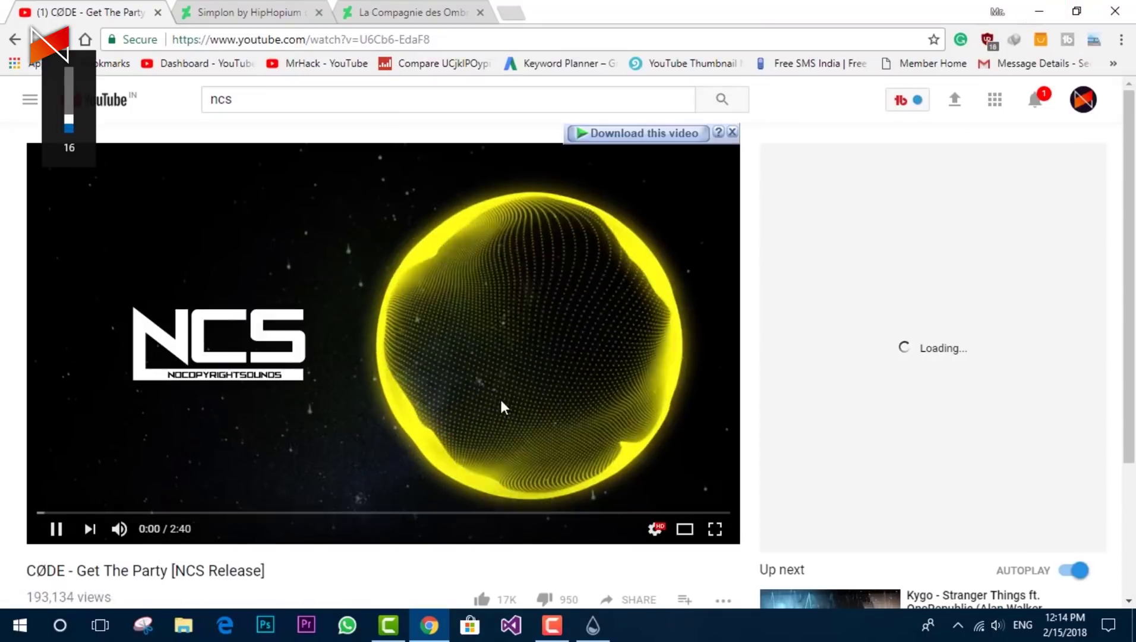
{"action": "left_click", "coordinate": [629, 297]}
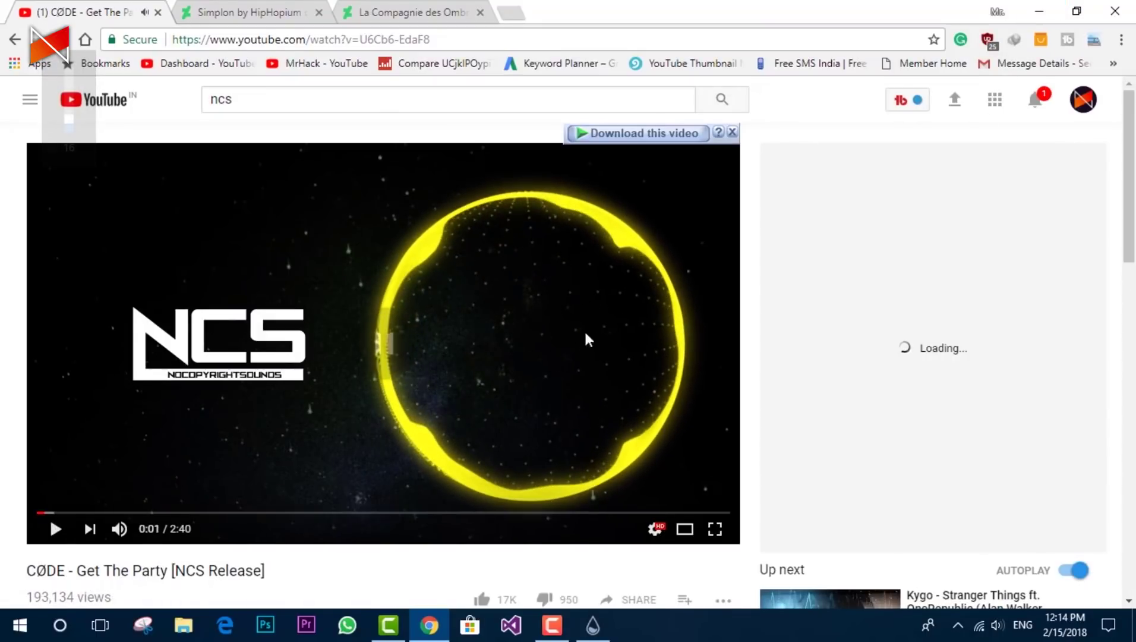
{"action": "left_click", "coordinate": [1046, 13]}
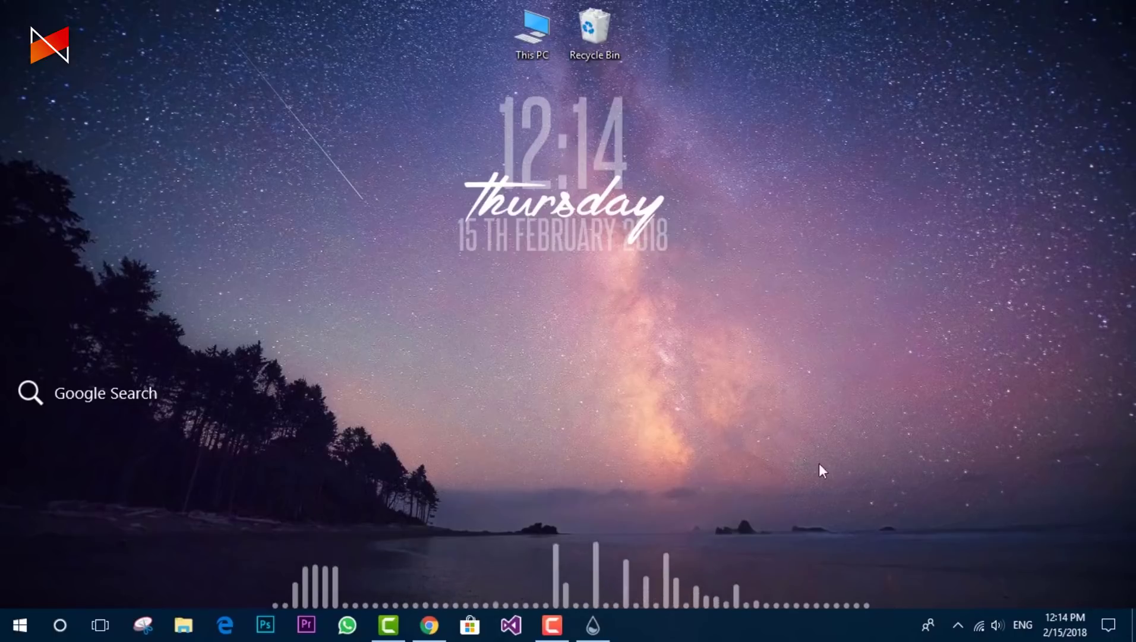
Reduce Chrome to a smaller window above the visualizer, pause and resume the video, and minimize the window.
{"action": "left_click", "coordinate": [429, 625]}
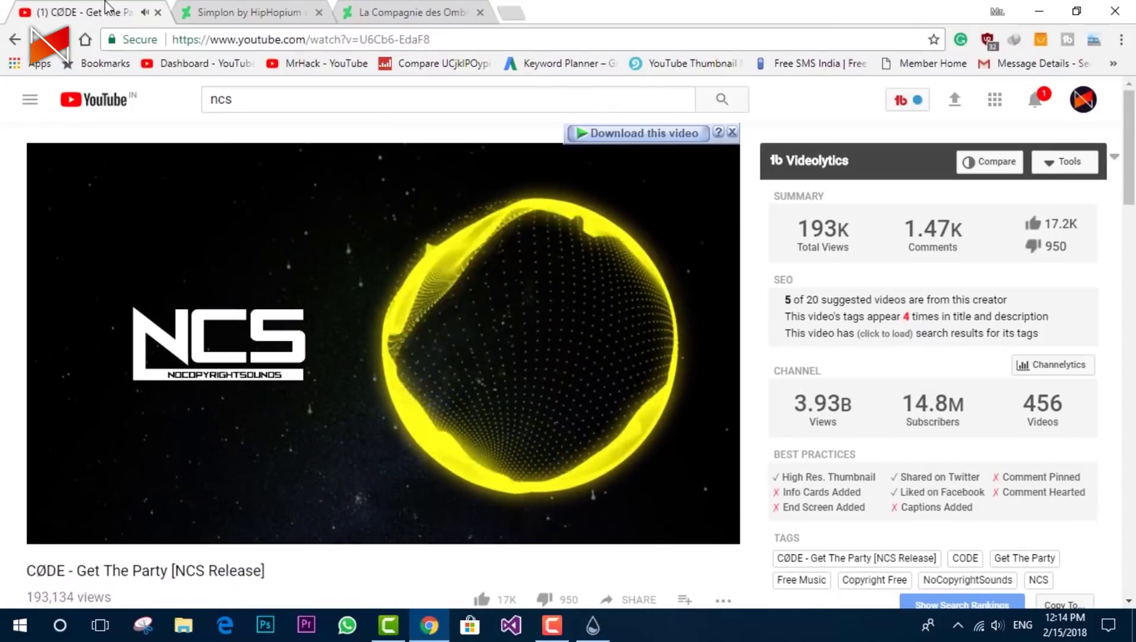
{"action": "double_click", "coordinate": [748, 13]}
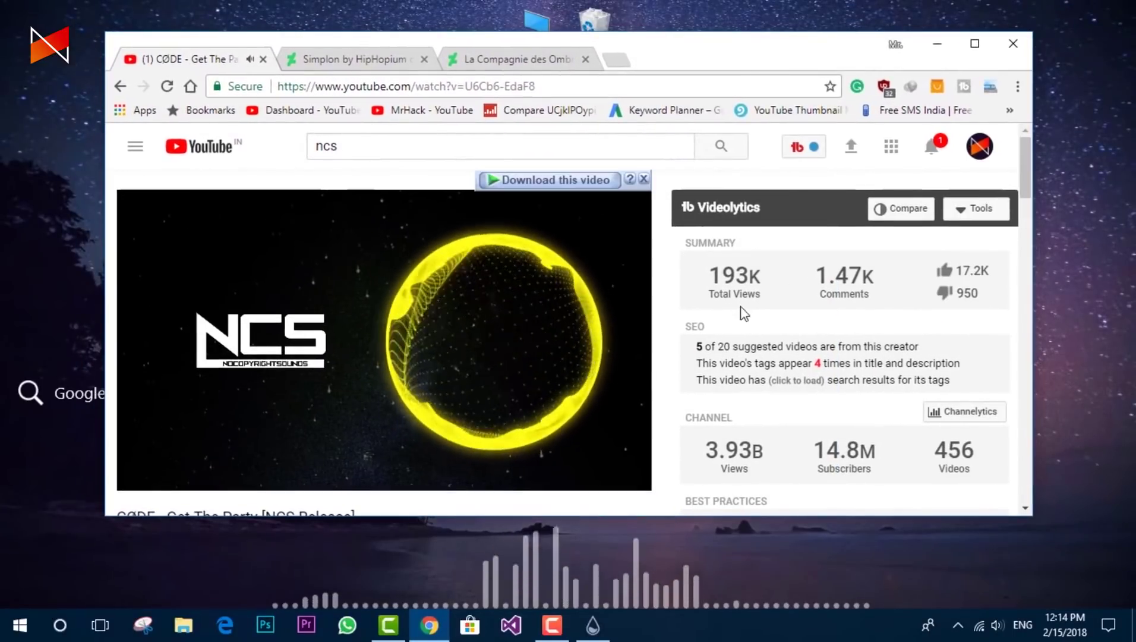
{"action": "left_click", "coordinate": [555, 349]}
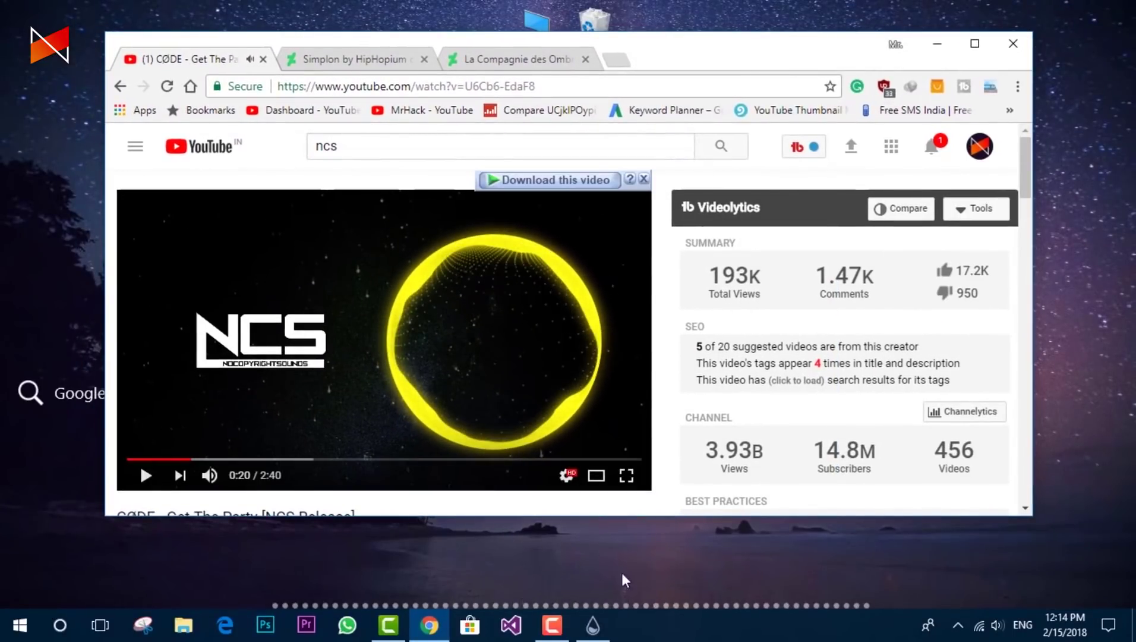
{"action": "left_click", "coordinate": [516, 315]}
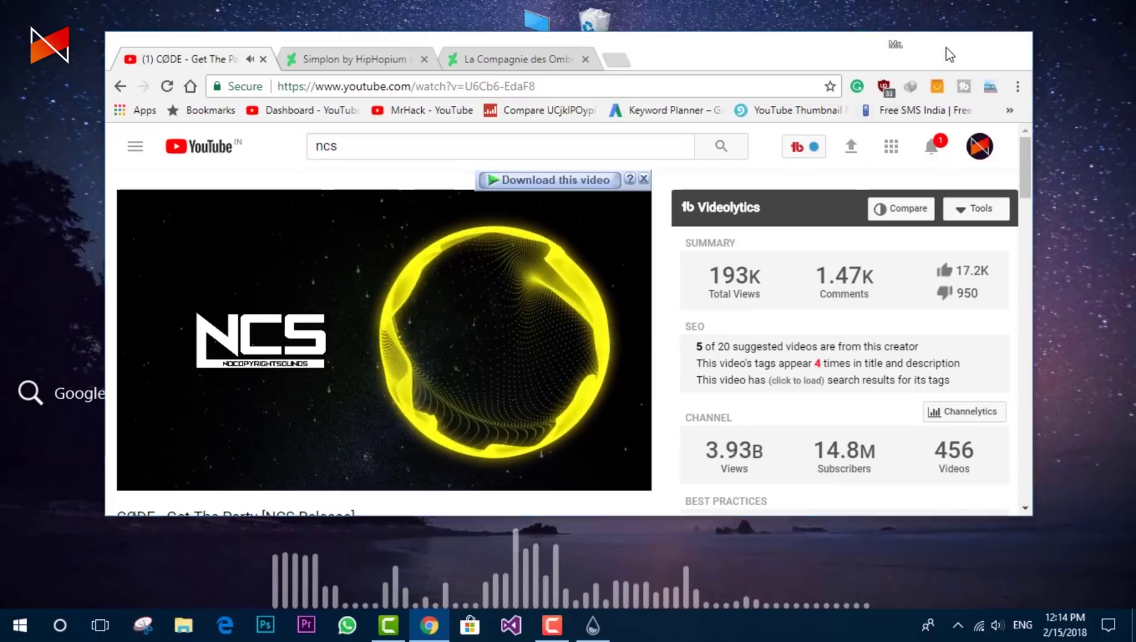
{"action": "left_click", "coordinate": [937, 44]}
Test the desktop Google Search widget with the query "mr.hack", and close the results tab and minimize Chrome.
{"action": "left_click", "coordinate": [131, 398]}
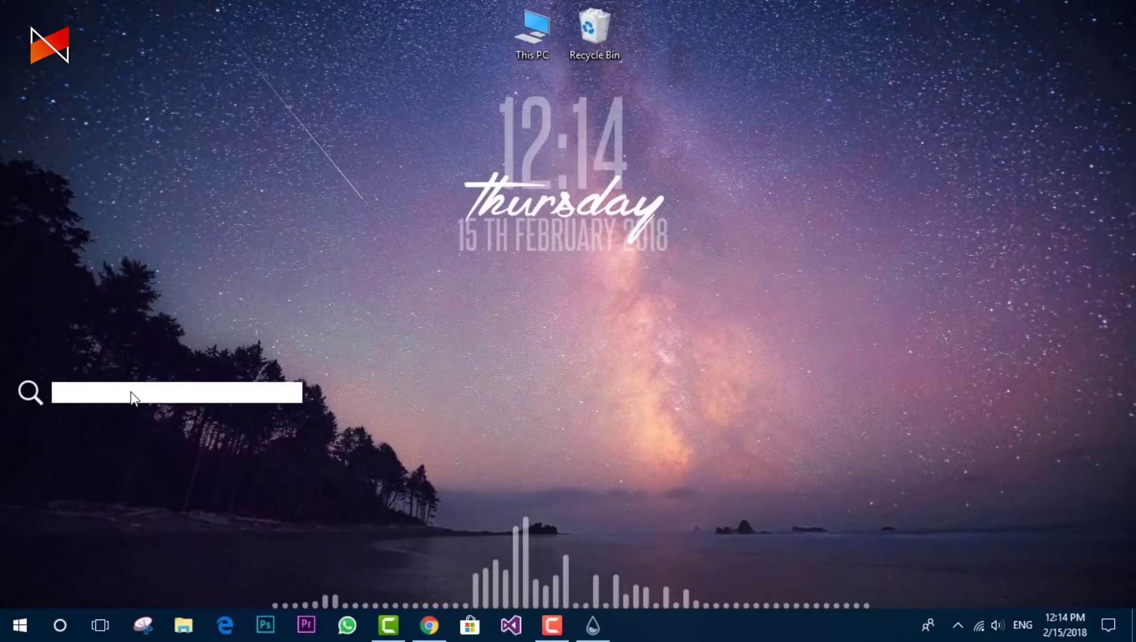
{"action": "type", "text": "mr.hack"}
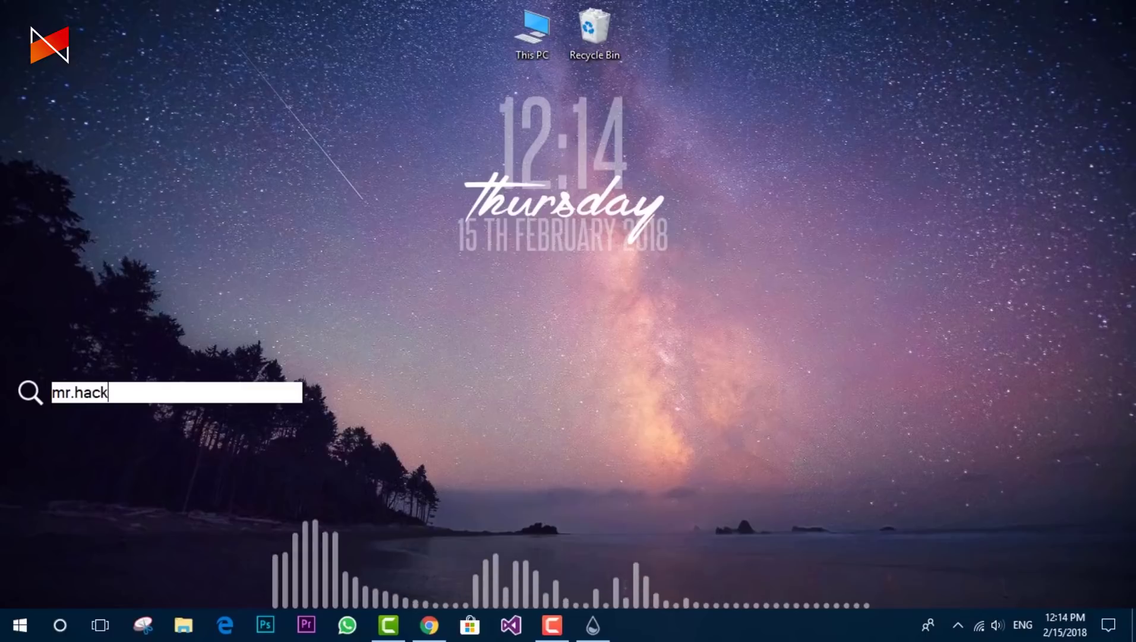
{"action": "key", "text": "Return"}
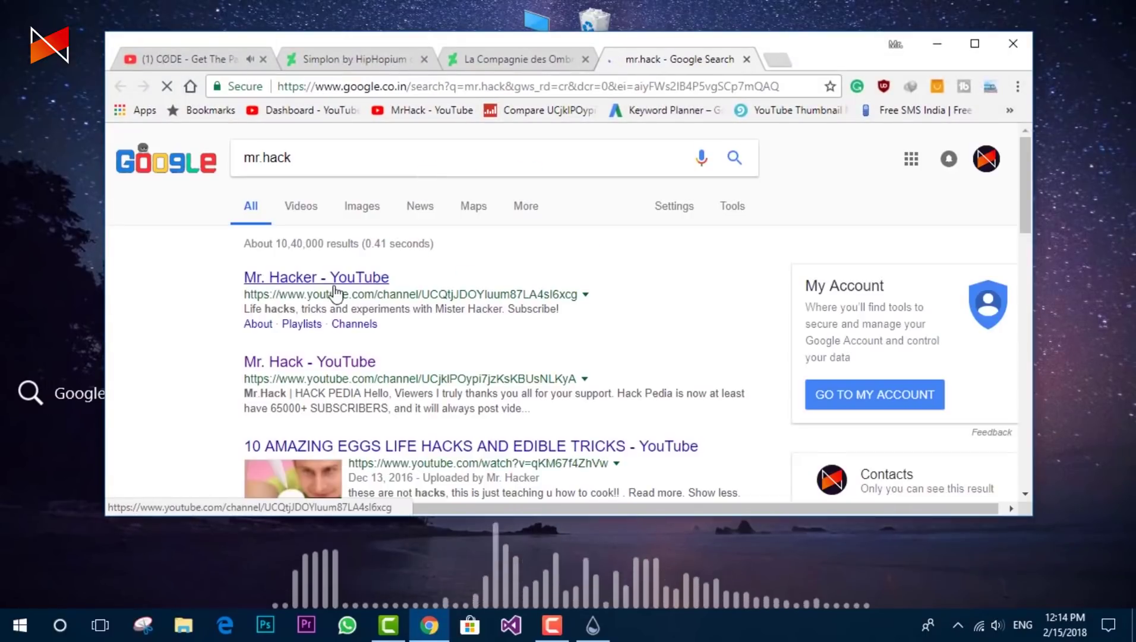
{"action": "left_click", "coordinate": [747, 59]}
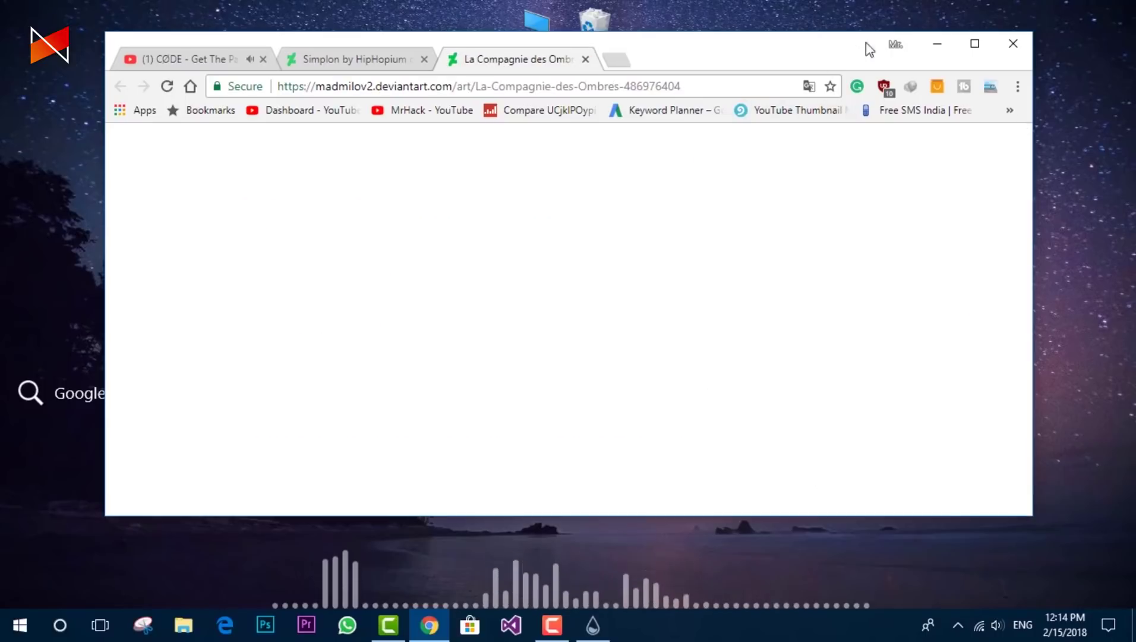
{"action": "left_click", "coordinate": [936, 46]}
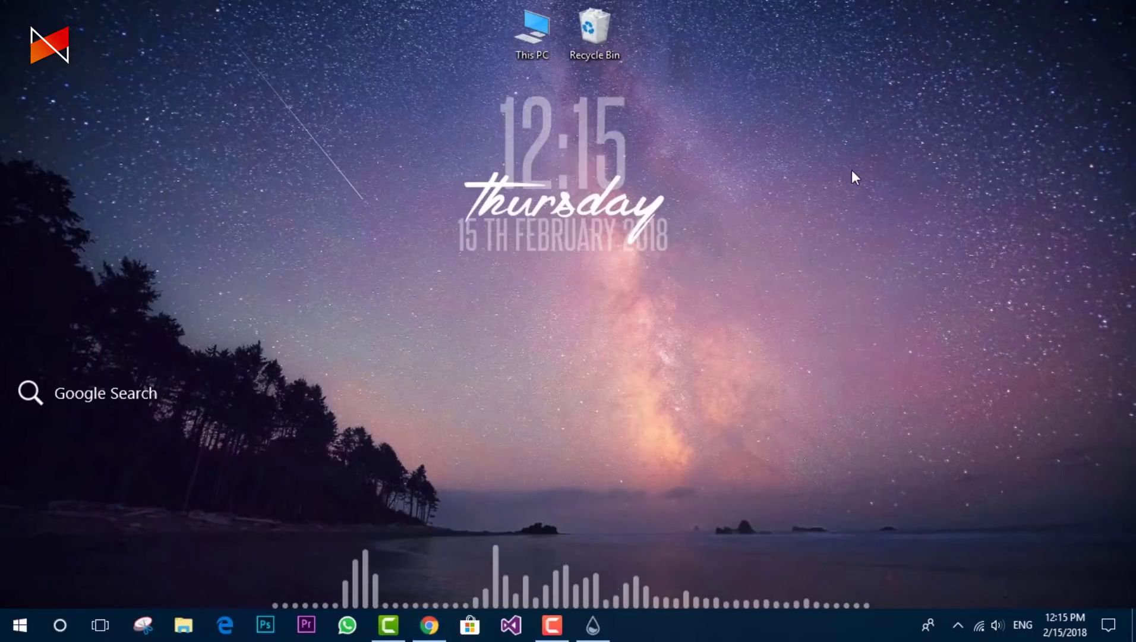
Search for "rainmeter" from the desktop Google Search widget, and close the results tab and minimize Chrome.
{"action": "left_click", "coordinate": [119, 394]}
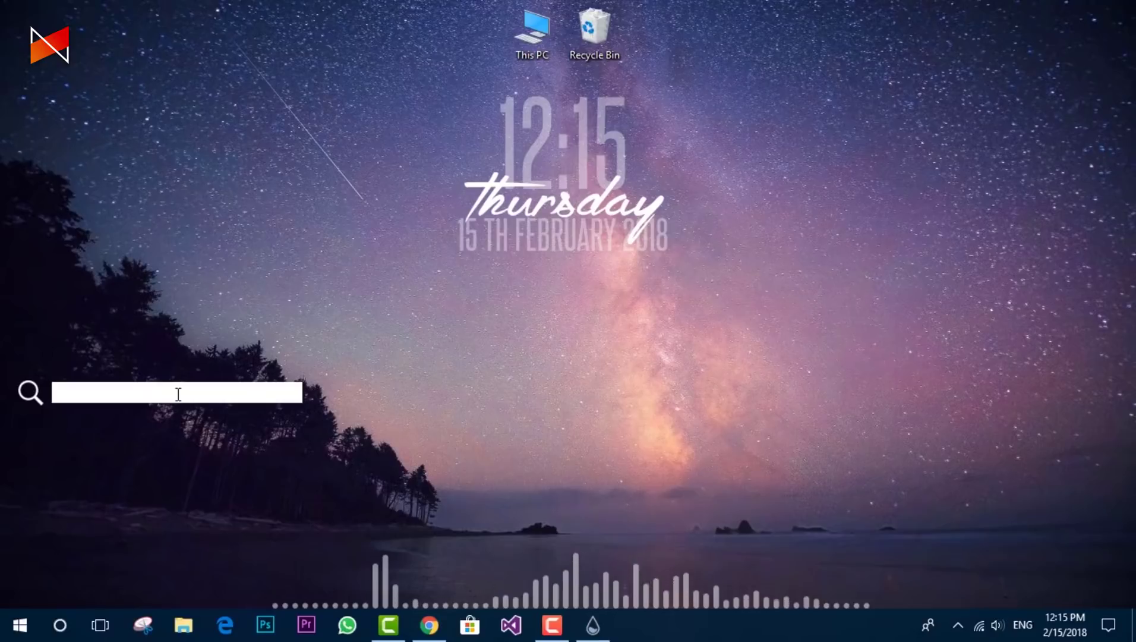
{"action": "type", "text": "rainmeter"}
{"action": "key", "text": "Return"}
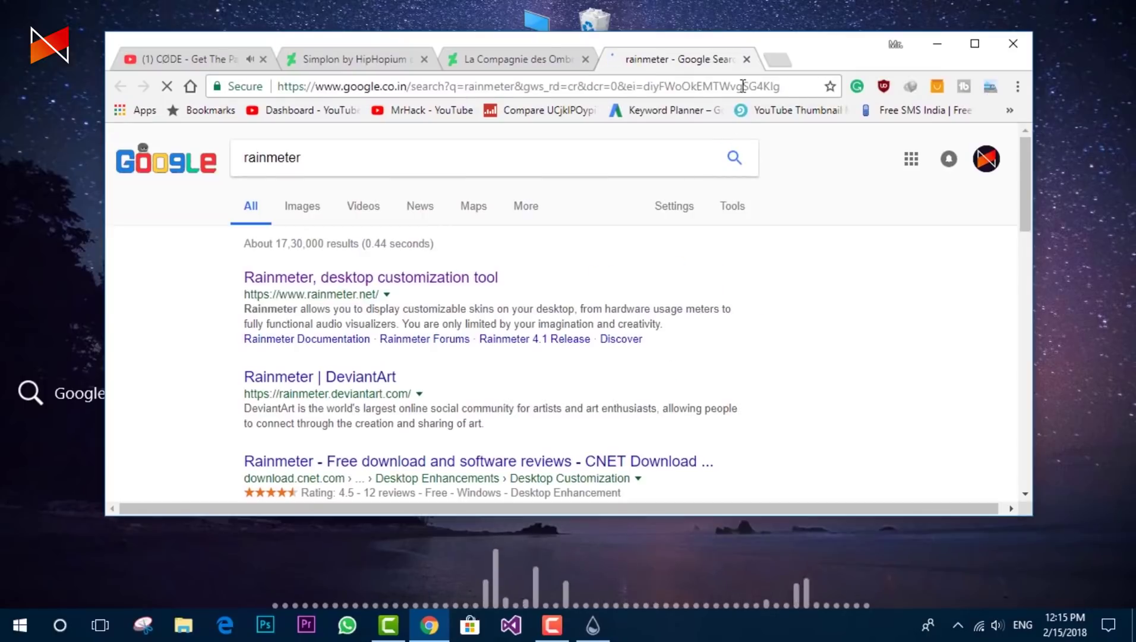
{"action": "left_click", "coordinate": [746, 59]}
{"action": "left_click", "coordinate": [937, 44]}
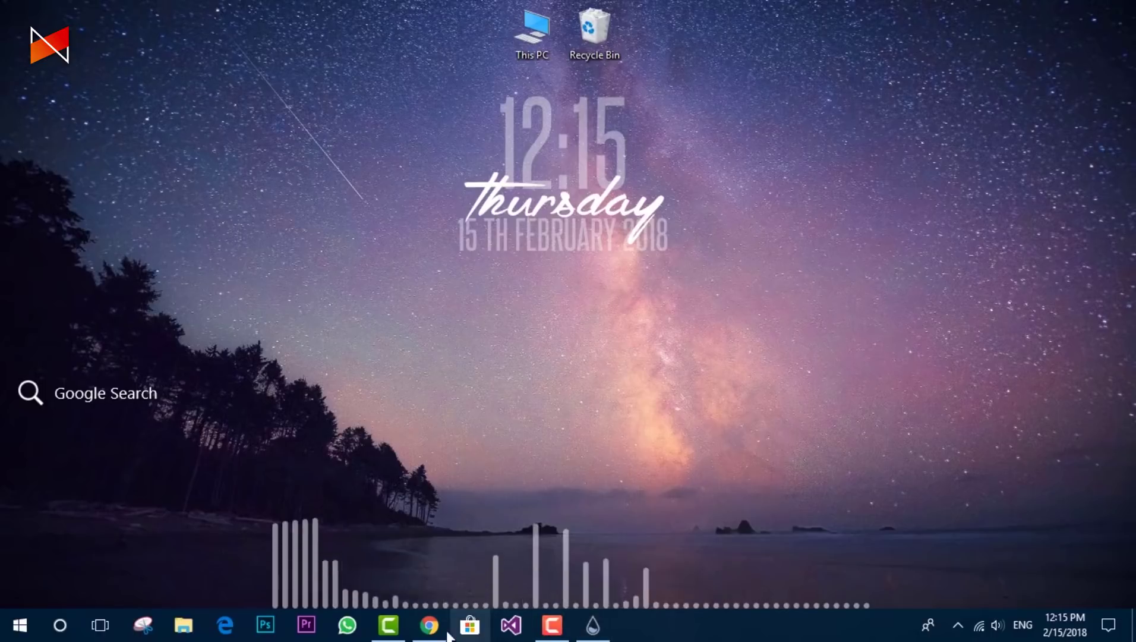
Pause the YouTube video in Chrome's first tab and return to the desktop.
{"action": "left_click", "coordinate": [429, 625]}
{"action": "left_click", "coordinate": [185, 59]}
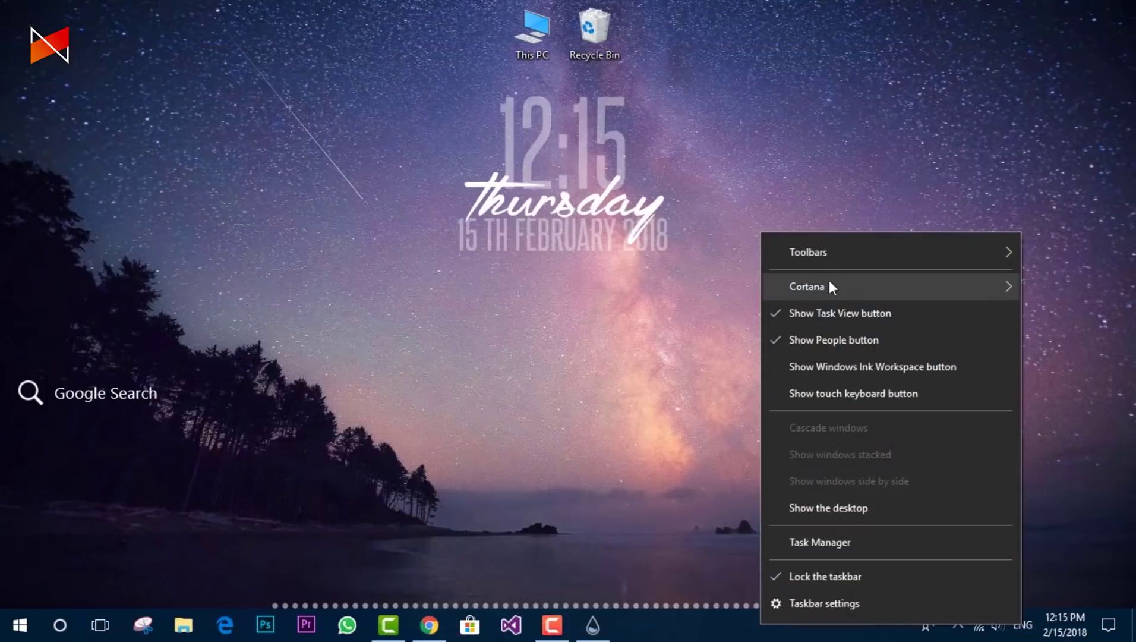
Add the Links toolbar to the taskbar.
{"action": "mouse_move", "coordinate": [830, 281]}
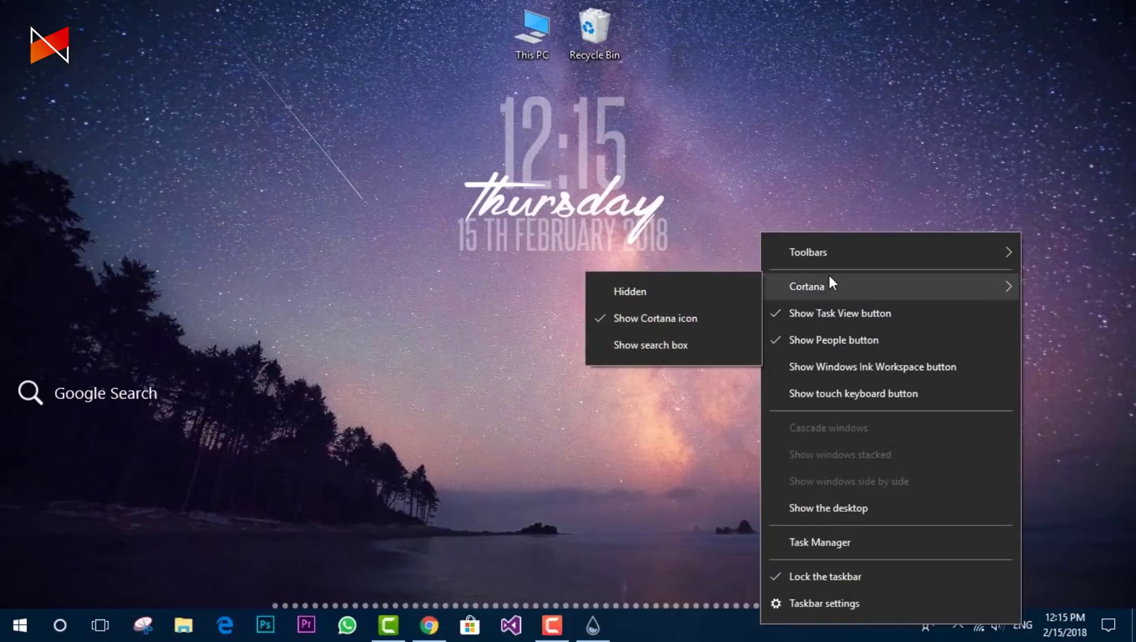
{"action": "mouse_move", "coordinate": [843, 253]}
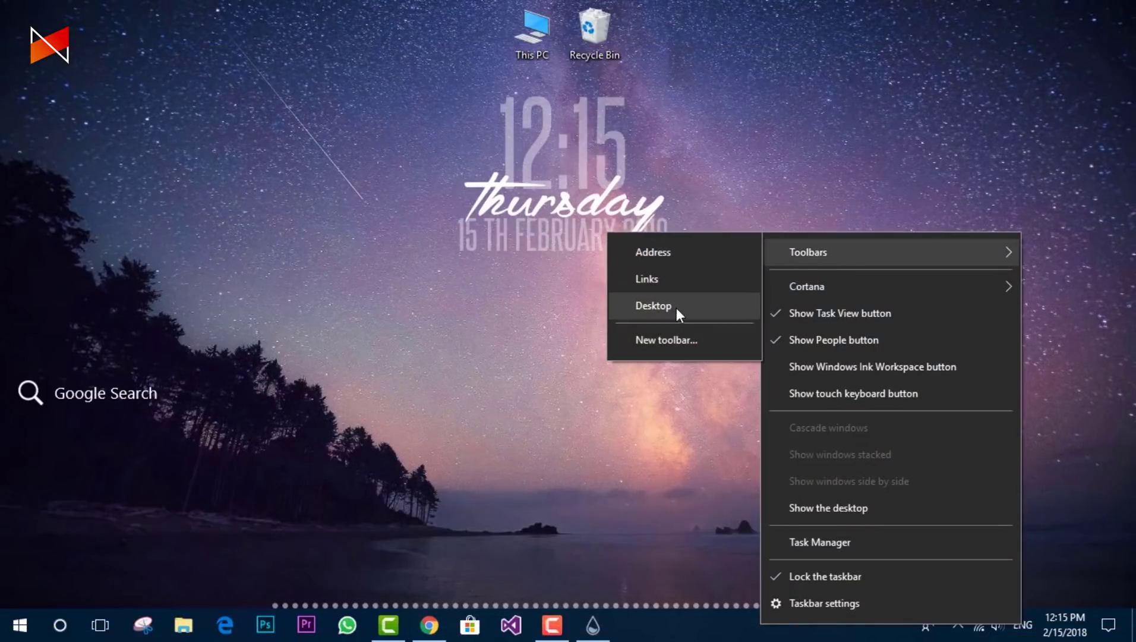
{"action": "left_click", "coordinate": [650, 279]}
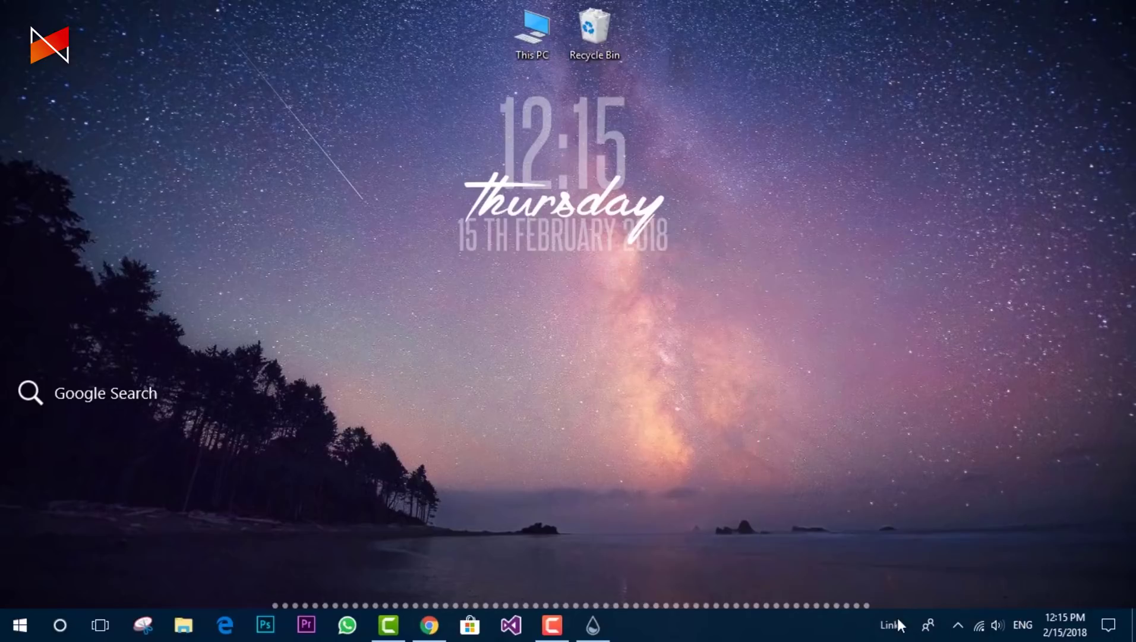
Unlock the taskbar and place the Links toolbar before the app icons, shifting the icons toward the taskbar's centre.
{"action": "right_click", "coordinate": [809, 629]}
{"action": "left_click", "coordinate": [834, 577]}
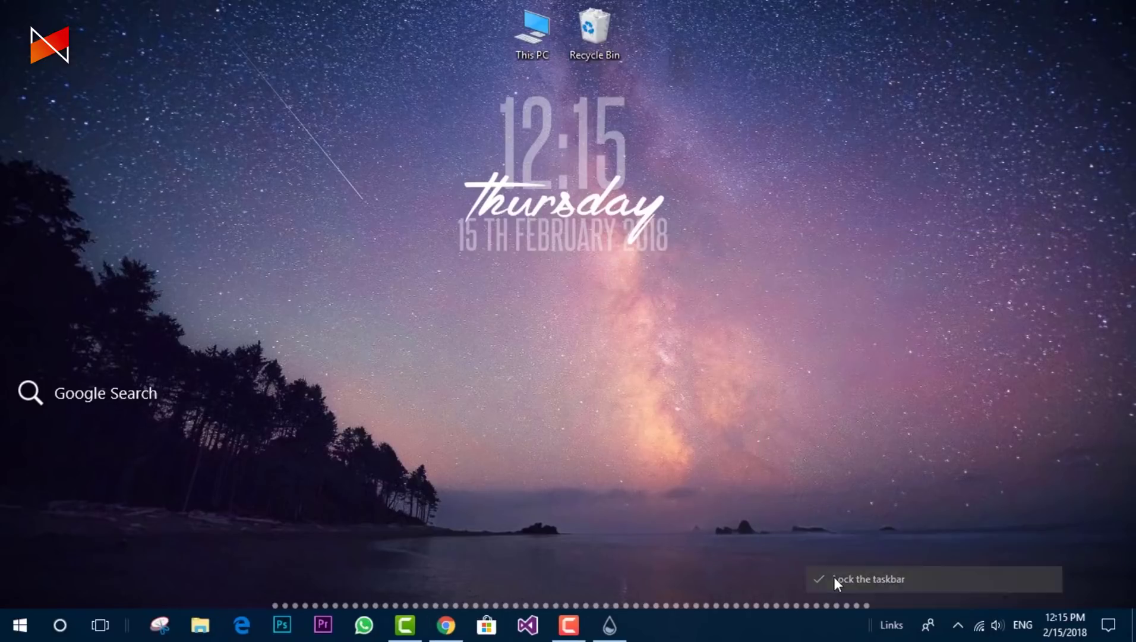
{"action": "left_click_drag", "start_coordinate": [865, 625], "coordinate": [293, 633]}
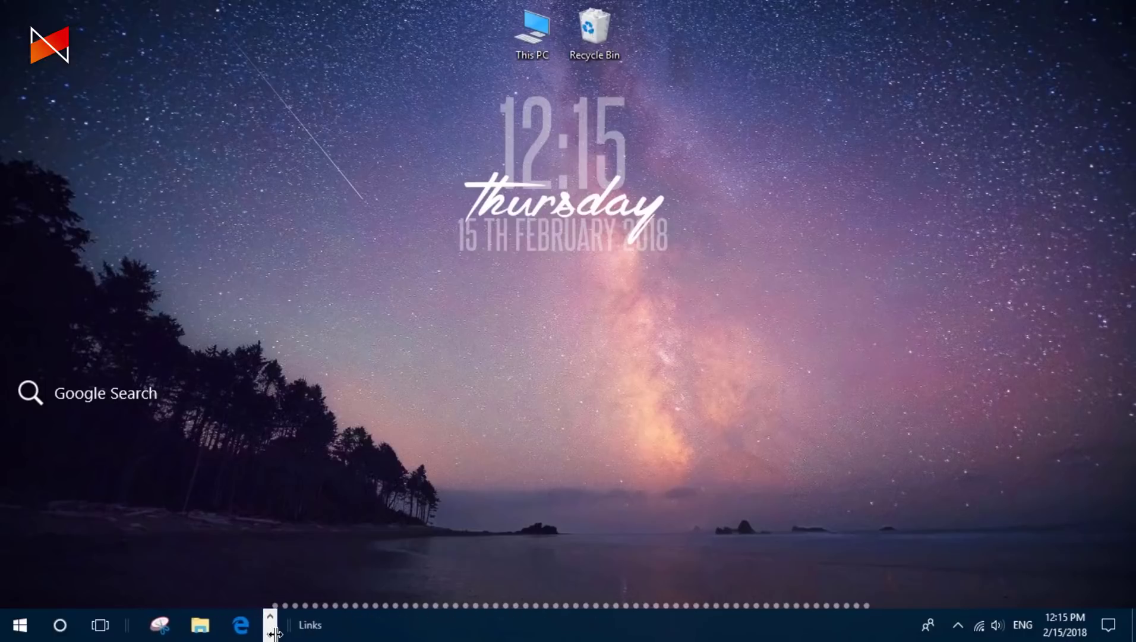
{"action": "left_click_drag", "start_coordinate": [123, 624], "coordinate": [301, 636]}
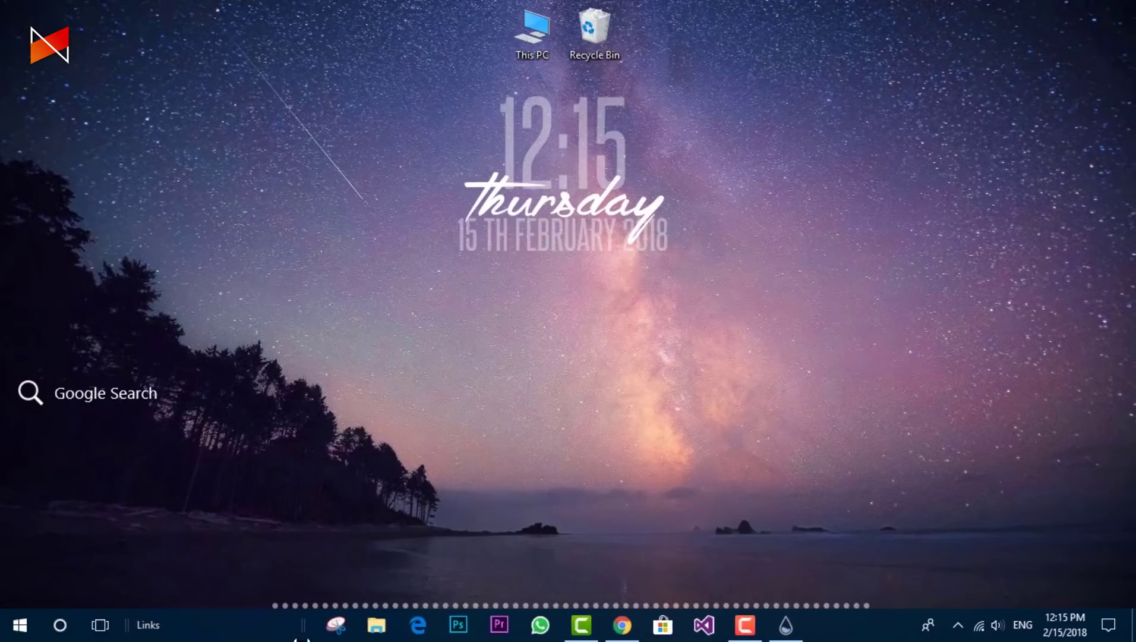
Turn off Show title and Show Text for the Links toolbar.
{"action": "right_click", "coordinate": [208, 624]}
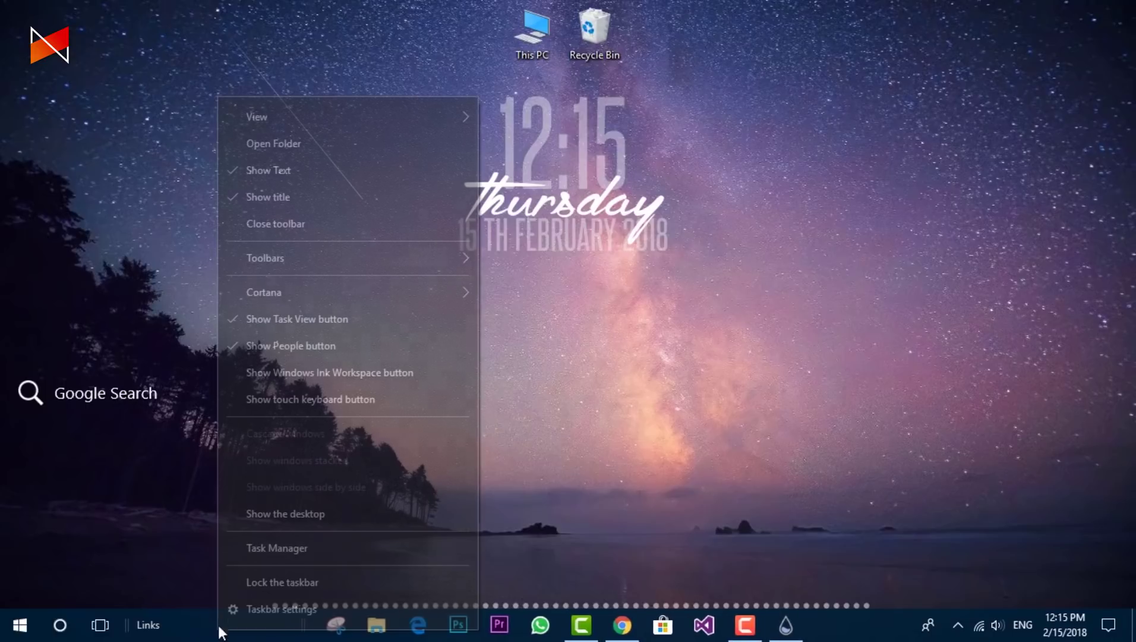
{"action": "left_click", "coordinate": [297, 196]}
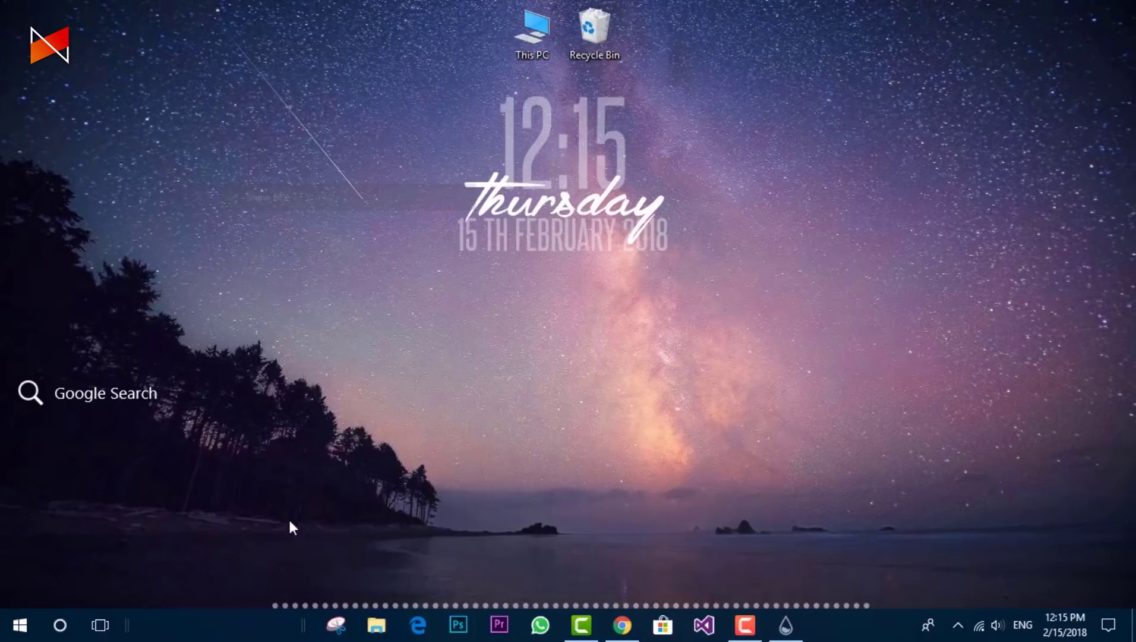
{"action": "right_click", "coordinate": [271, 623]}
{"action": "left_click", "coordinate": [306, 167]}
Narrow the empty Links toolbar slightly to fine-tune the app icons' position and lock the taskbar.
{"action": "left_click_drag", "start_coordinate": [300, 624], "coordinate": [291, 623]}
{"action": "right_click", "coordinate": [820, 631]}
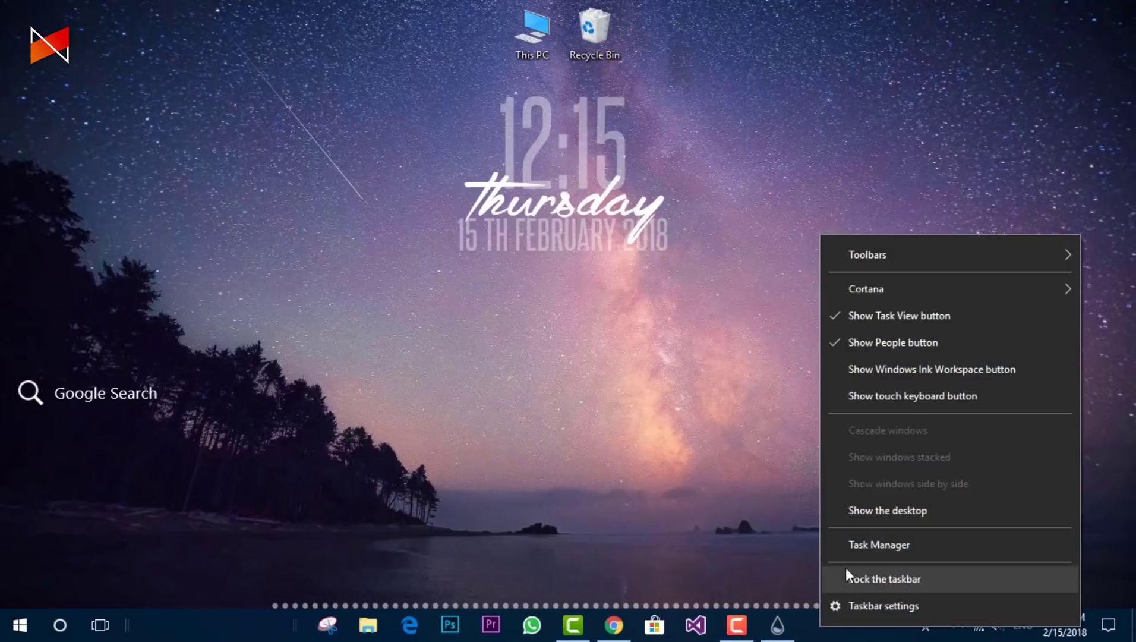
{"action": "left_click", "coordinate": [862, 575]}
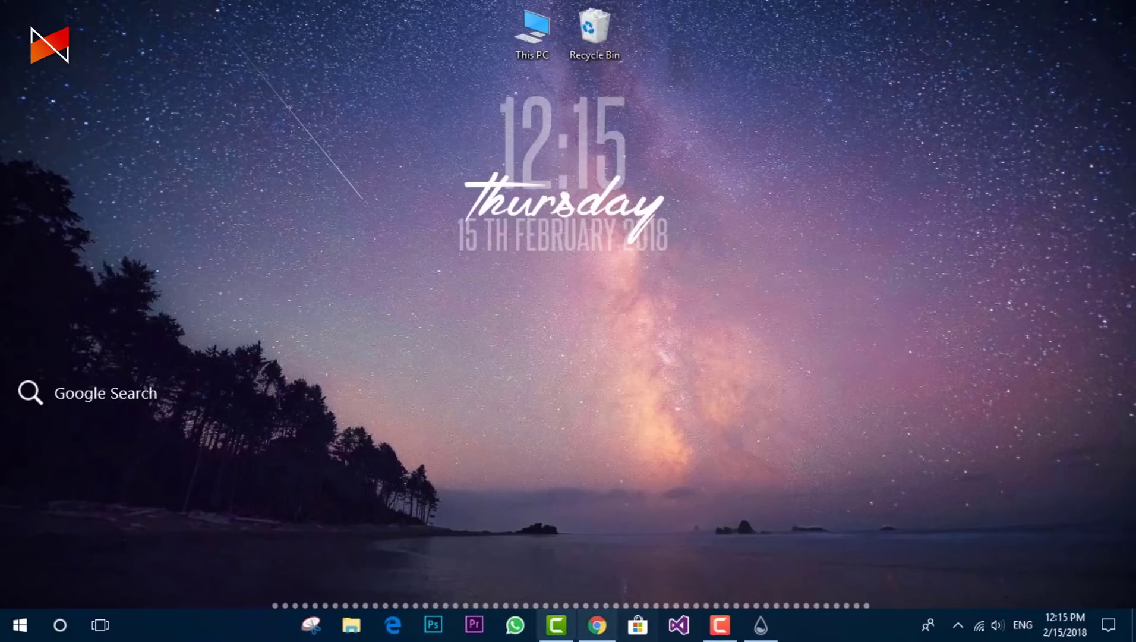
Move the This PC and Recycle Bin icons to the left of the clock along the desktop's upper edge.
{"action": "right_click", "coordinate": [776, 282]}
{"action": "left_click", "coordinate": [795, 325]}
{"action": "left_click_drag", "start_coordinate": [513, 27], "coordinate": [327, 32]}
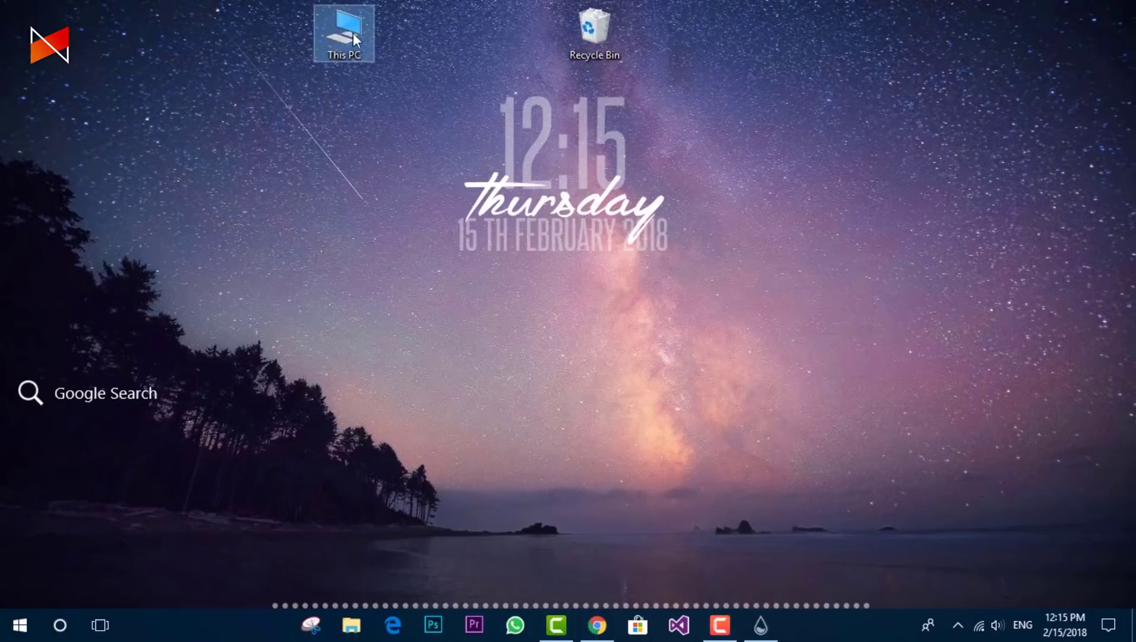
{"action": "left_click_drag", "start_coordinate": [545, 29], "coordinate": [427, 41]}
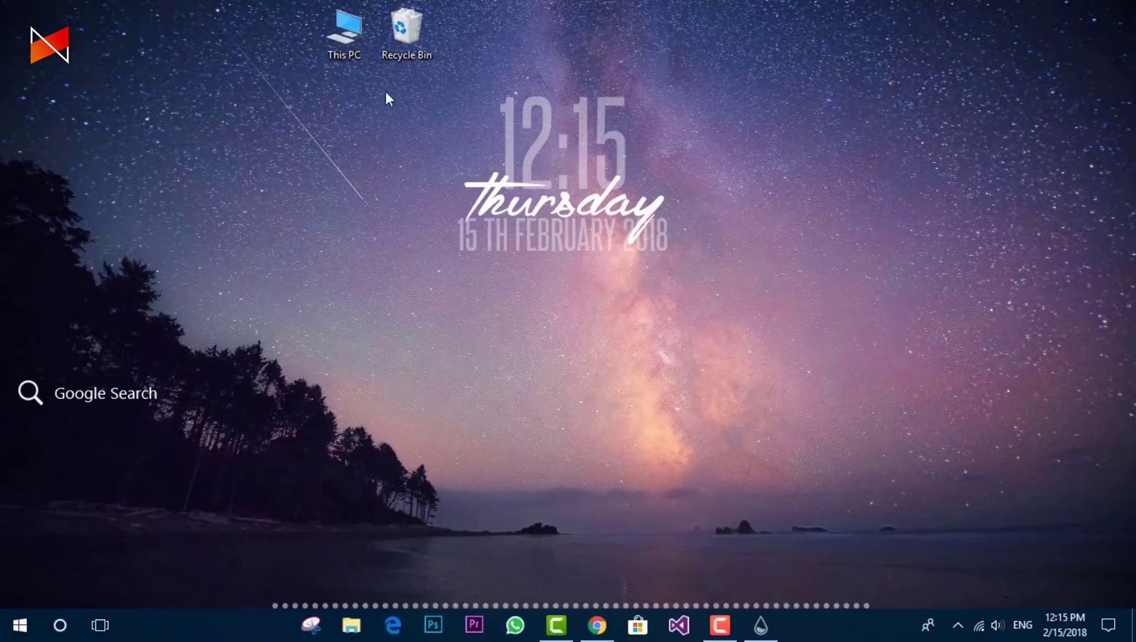
Return the This PC and Recycle Bin icons to their centred place above the clock and deselect them.
{"action": "left_click_drag", "start_coordinate": [280, 29], "coordinate": [420, 20]}
{"action": "left_click_drag", "start_coordinate": [572, 37], "coordinate": [593, 38]}
{"action": "left_click", "coordinate": [740, 90]}
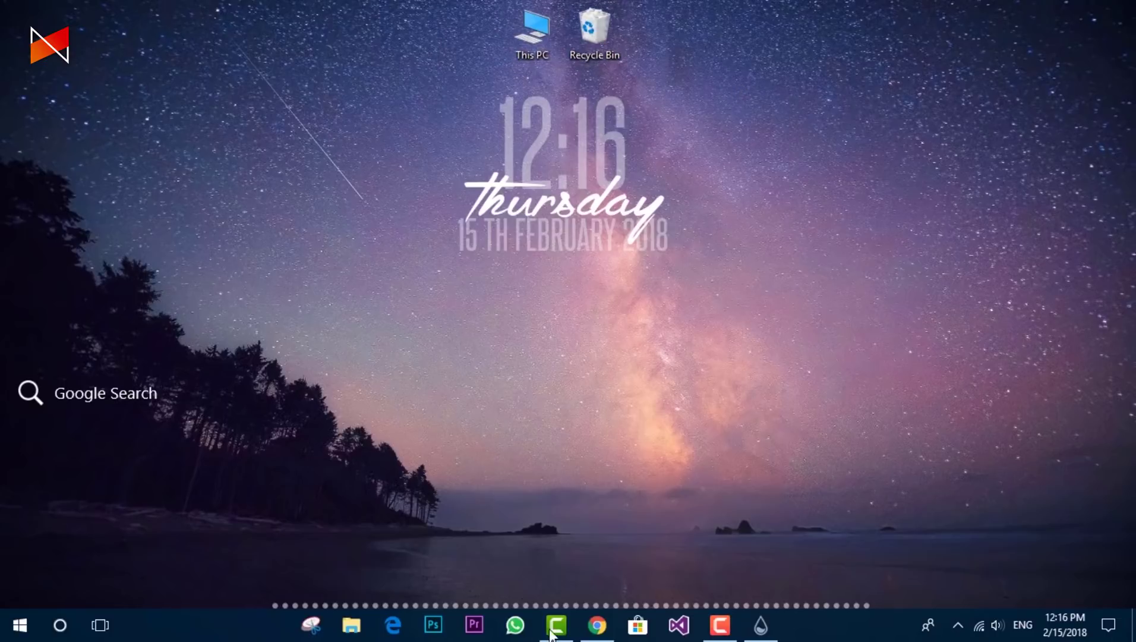
Resume the CØDE - Get The Party video in Chrome and minimize the browser to show the finished desktop.
{"action": "left_click", "coordinate": [597, 624]}
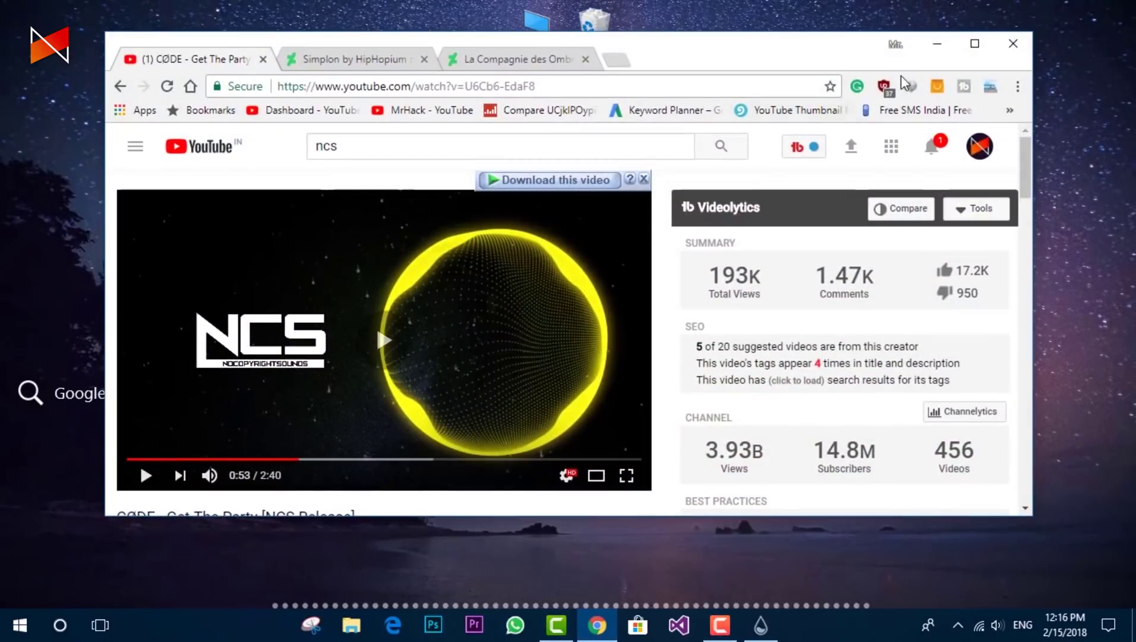
{"action": "left_click", "coordinate": [936, 49]}
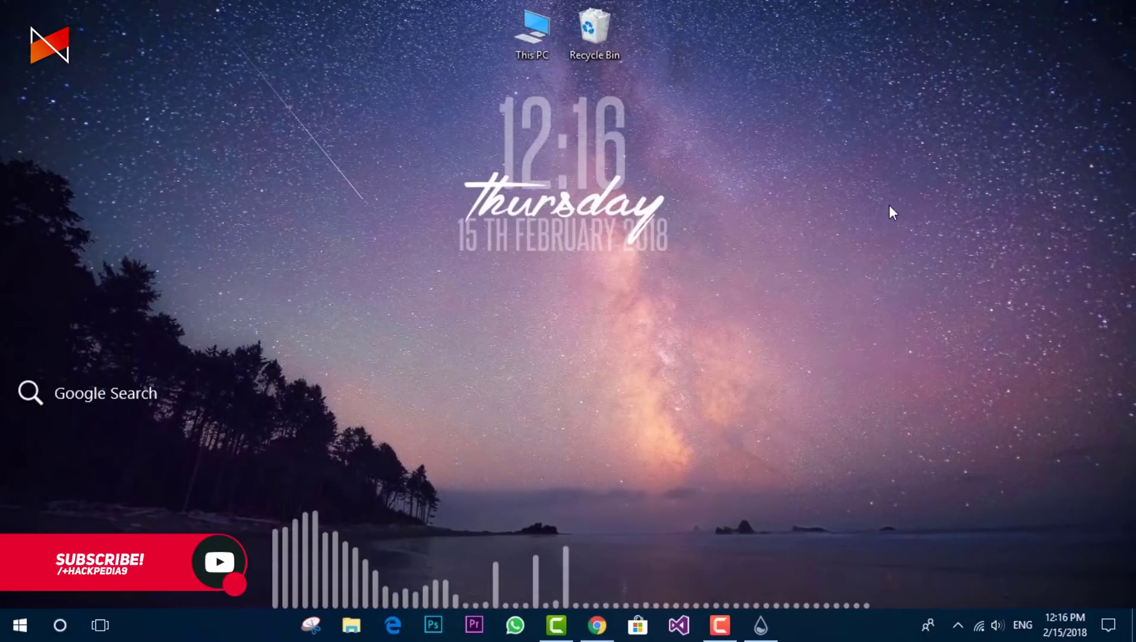